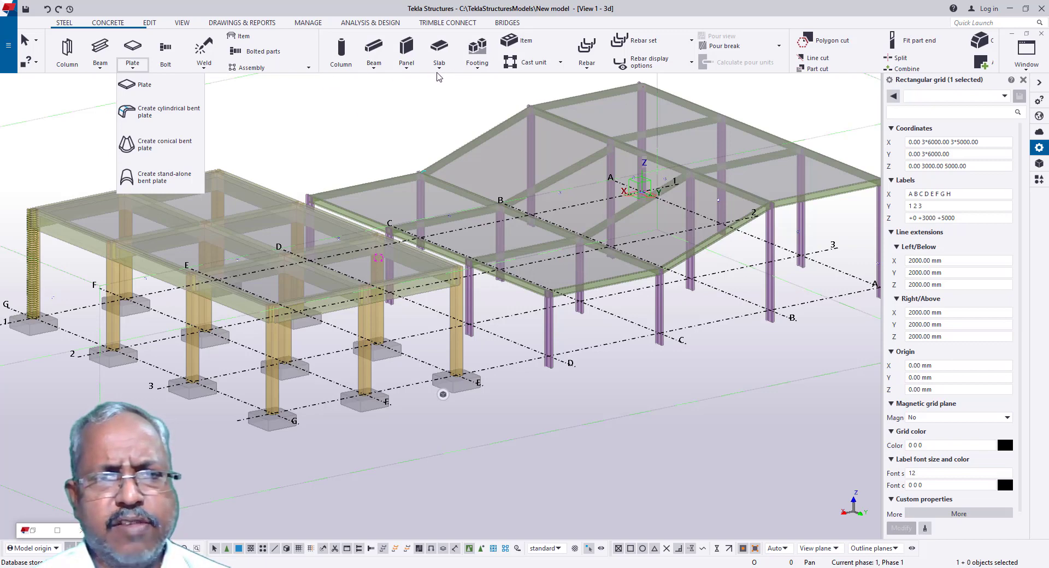
Step: Review the concrete panel creation options and examine the stirrups in the concrete column at grid intersection G/1
click(410, 74)
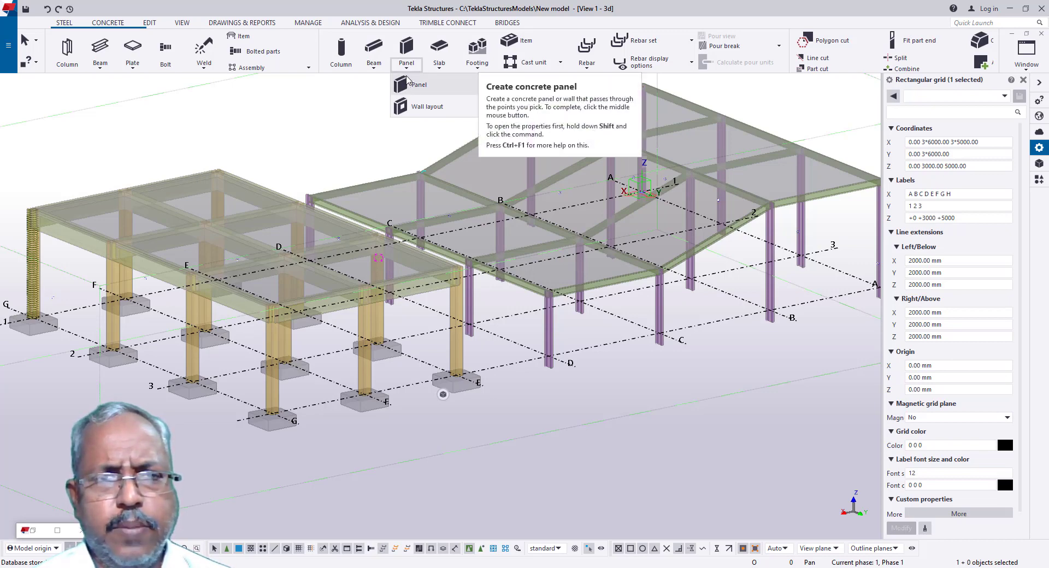
click(409, 81)
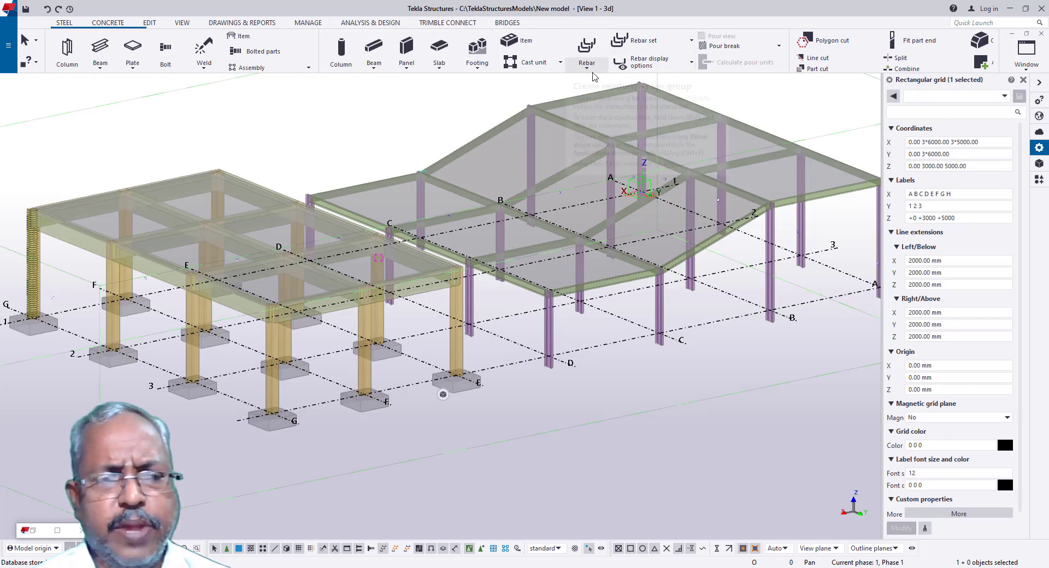
scroll(449, 238, down, 4)
scroll(143, 270, up, 10)
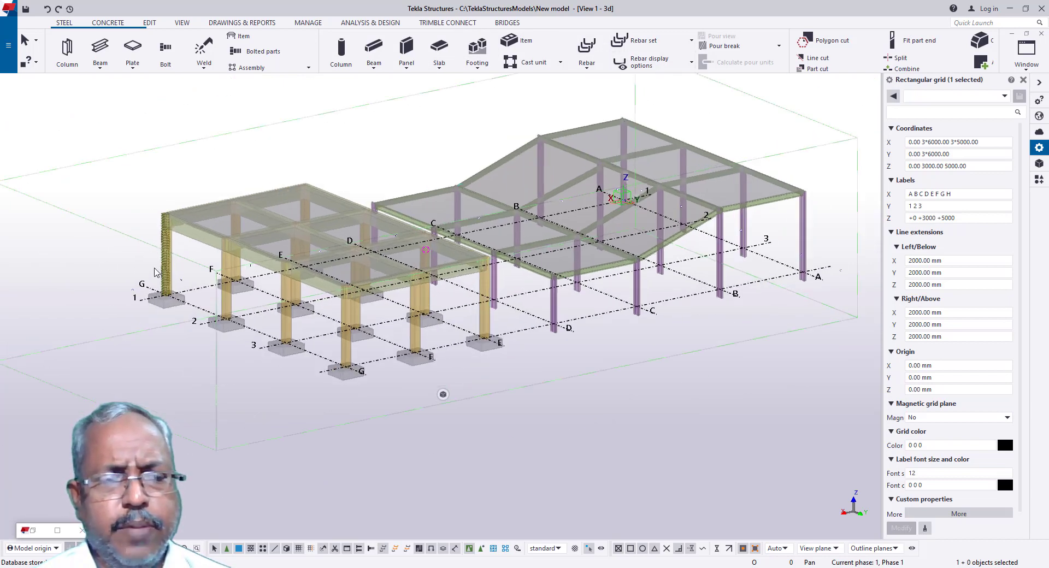
scroll(177, 226, up, 3)
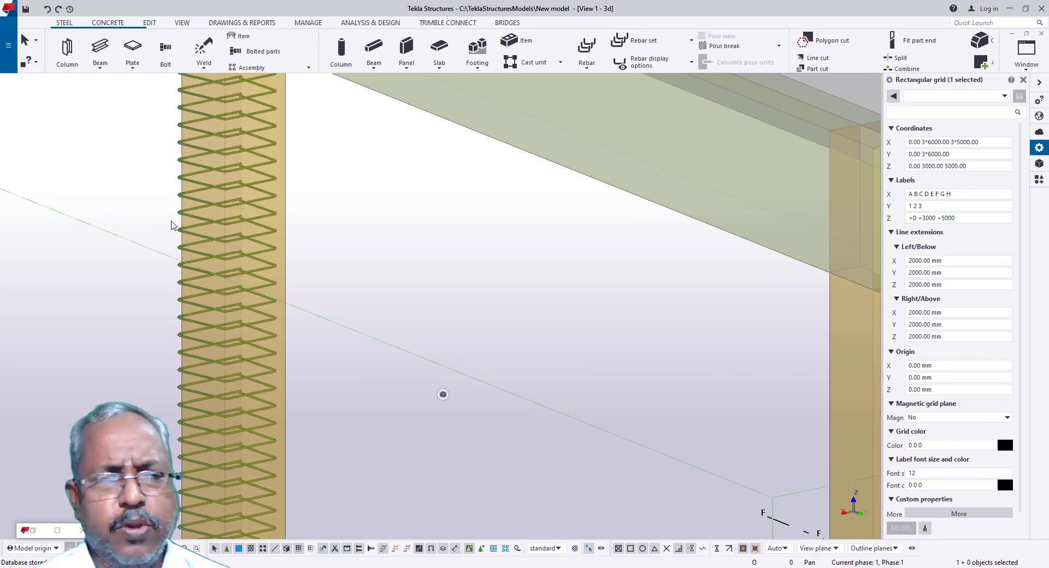
scroll(171, 225, down, 10)
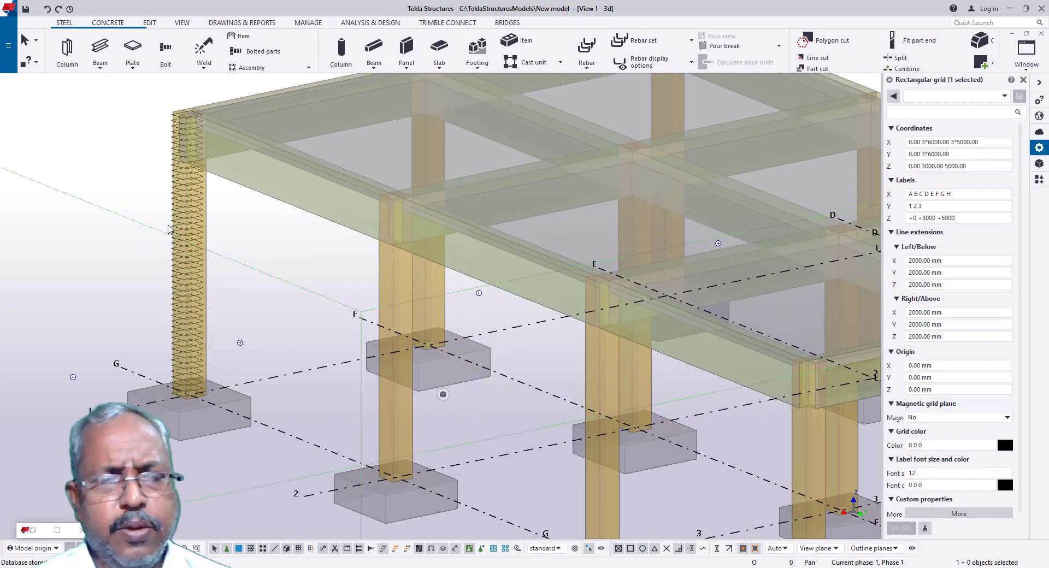
scroll(168, 228, down, 10)
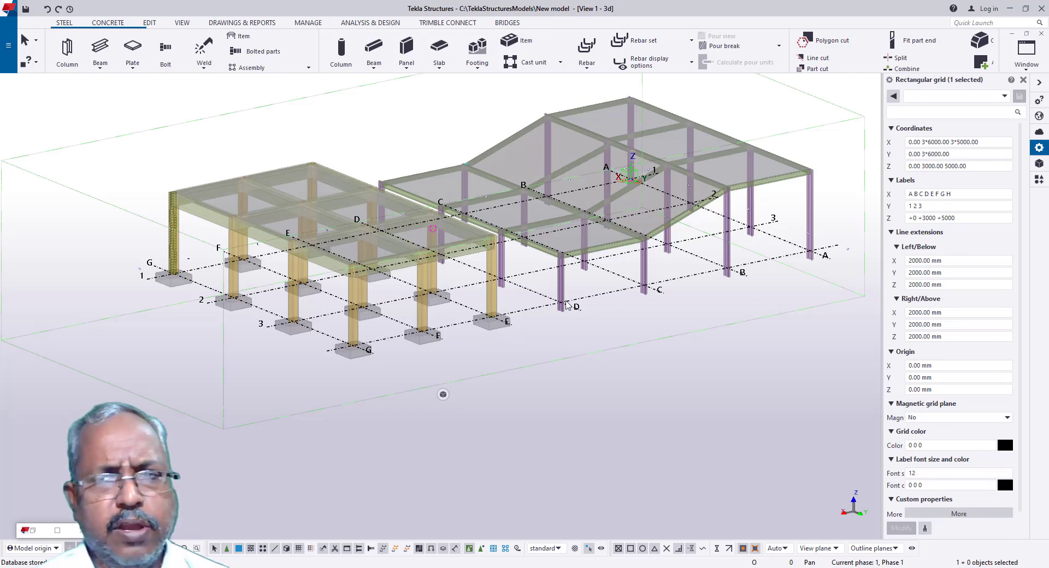
Step: Extend the rectangular grid by setting its X coordinates to 0.00 3*6000.00 5*5000.00
click(907, 156)
click(949, 141)
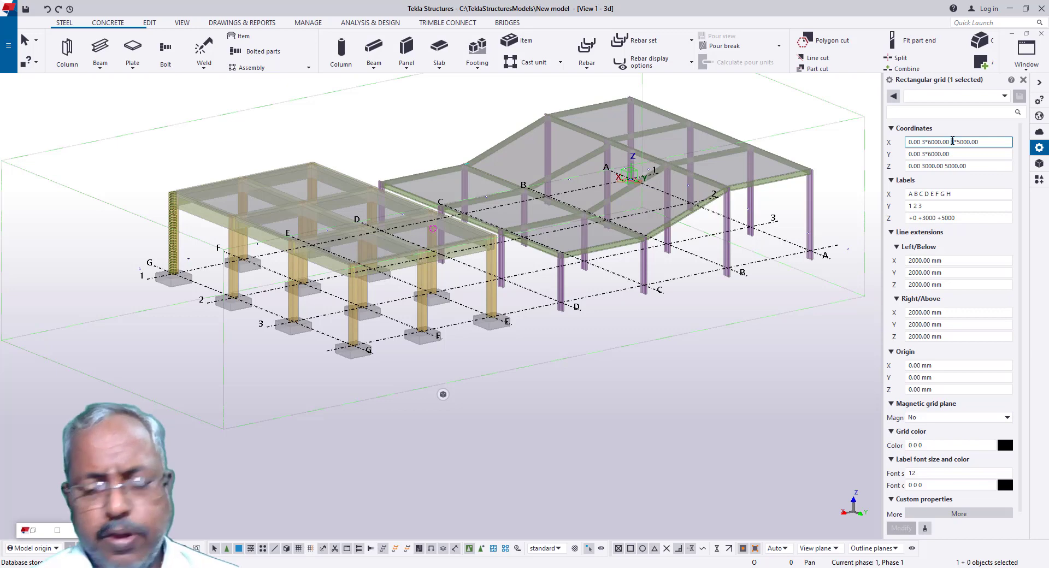
text(5)
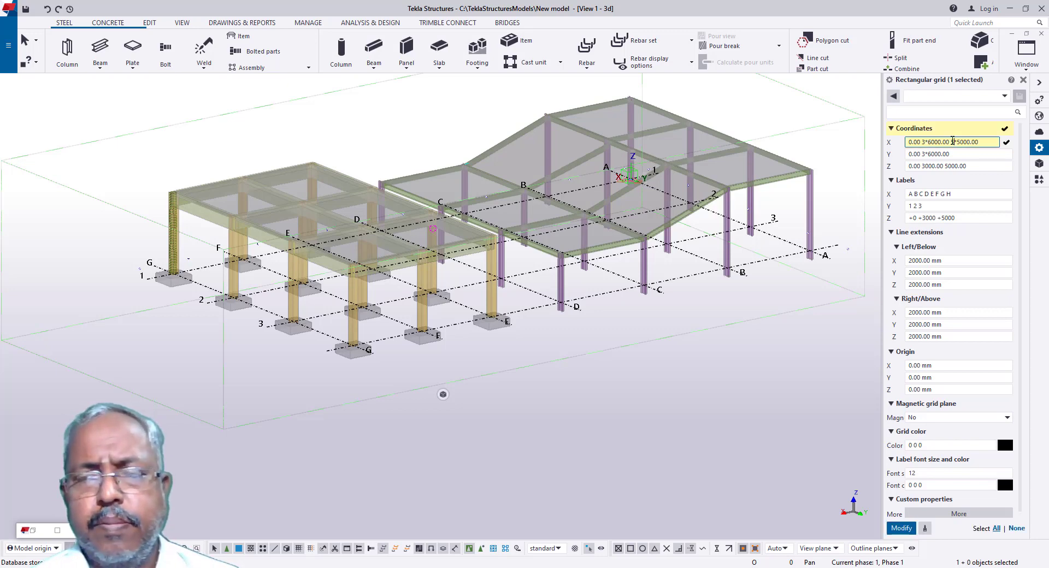
key(Return)
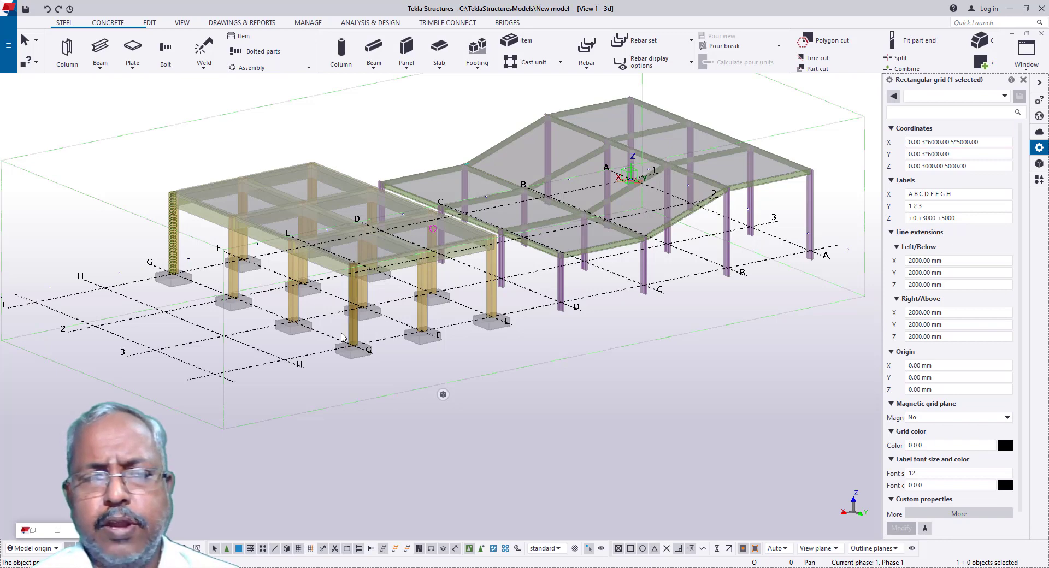
Step: Add the label I to the grid's X labels so they read A B C D E F G H I
click(963, 198)
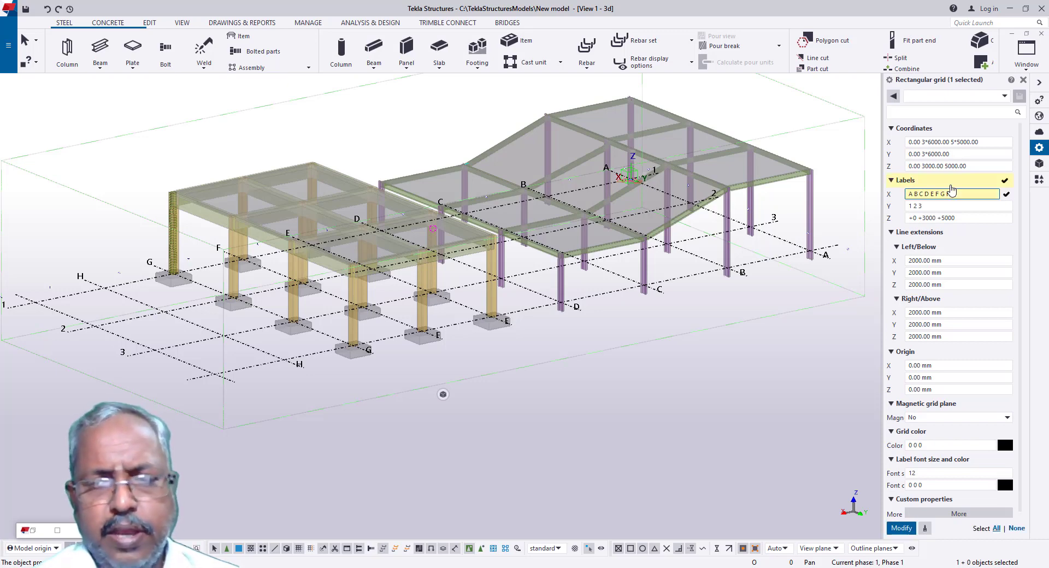
text(I)
key(Return)
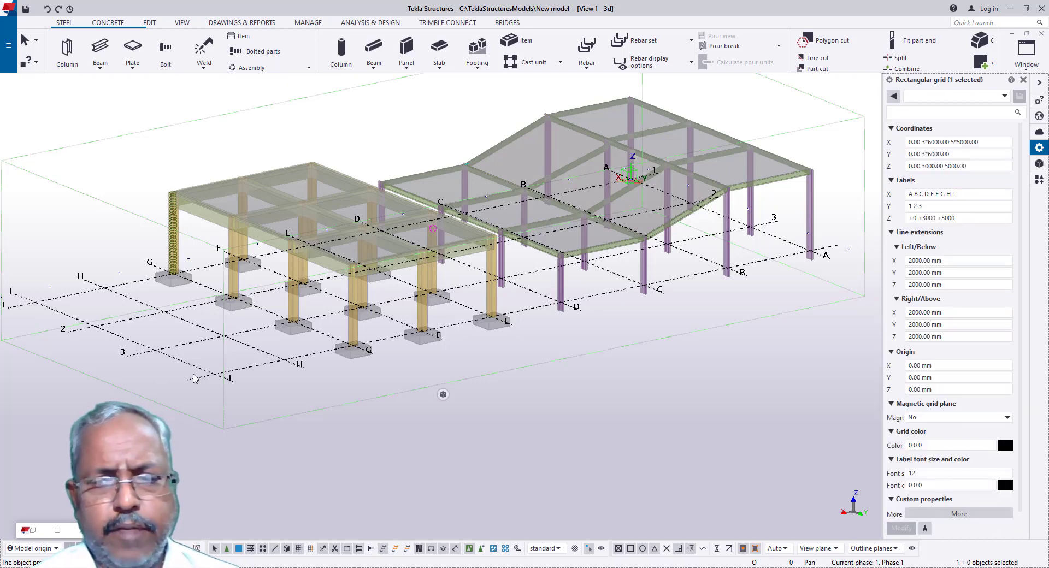
Step: Place an ISMB400 steel column where grid line I meets the unlabelled outermost line beyond line 3
scroll(608, 314, down, 4)
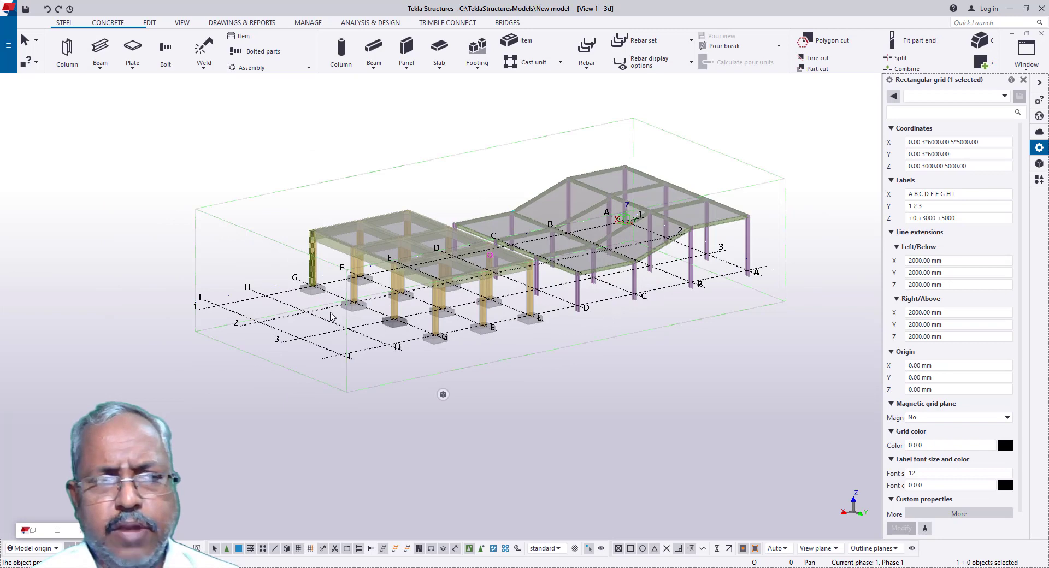
scroll(151, 244, up, 1)
scroll(153, 248, up, 1)
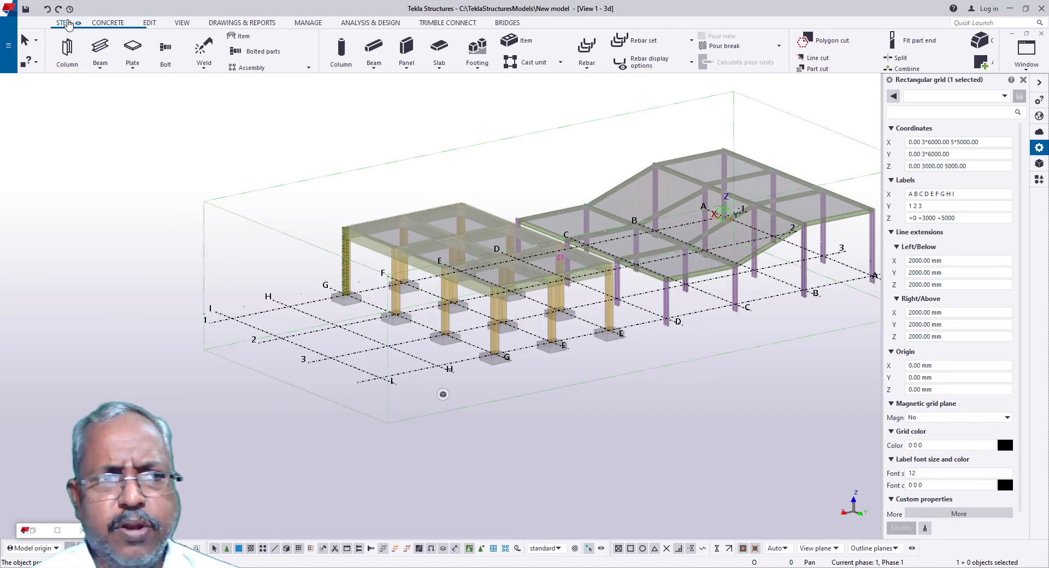
click(67, 52)
scroll(377, 372, up, 3)
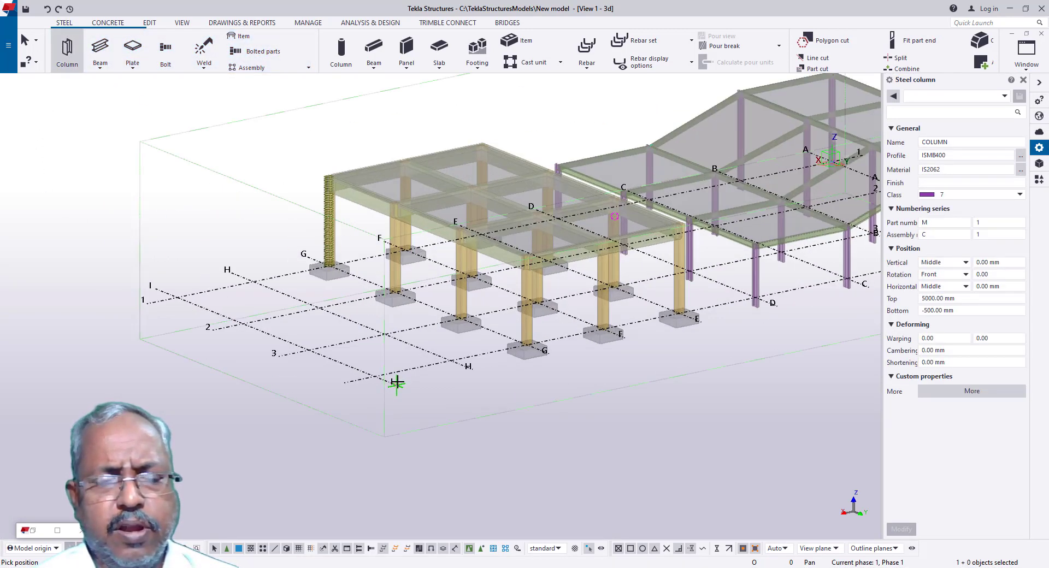
click(367, 373)
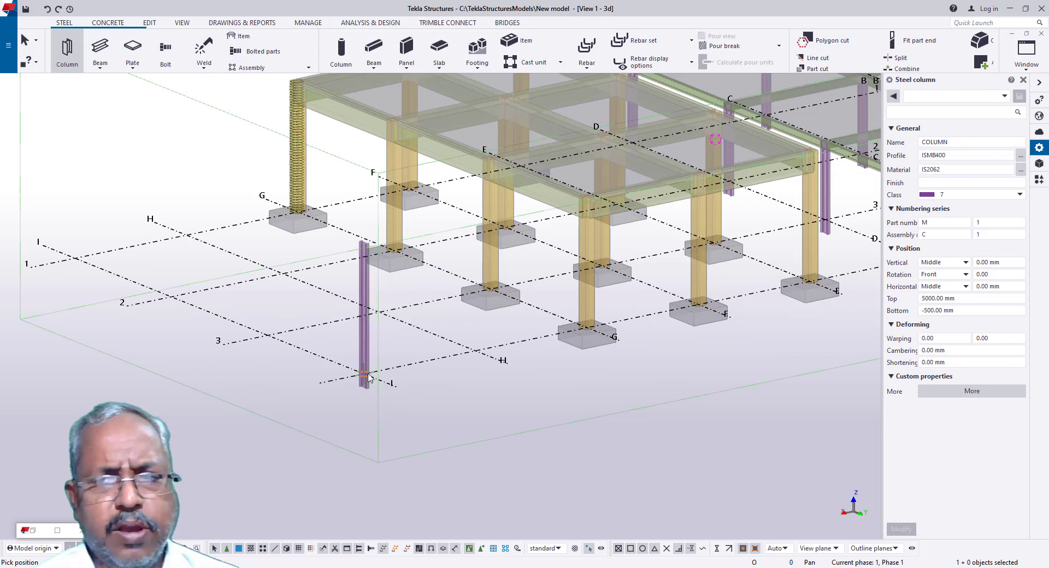
key(Escape)
Step: Set the bottom level of the new steel column on grid line I to 0 mm
click(368, 355)
click(367, 355)
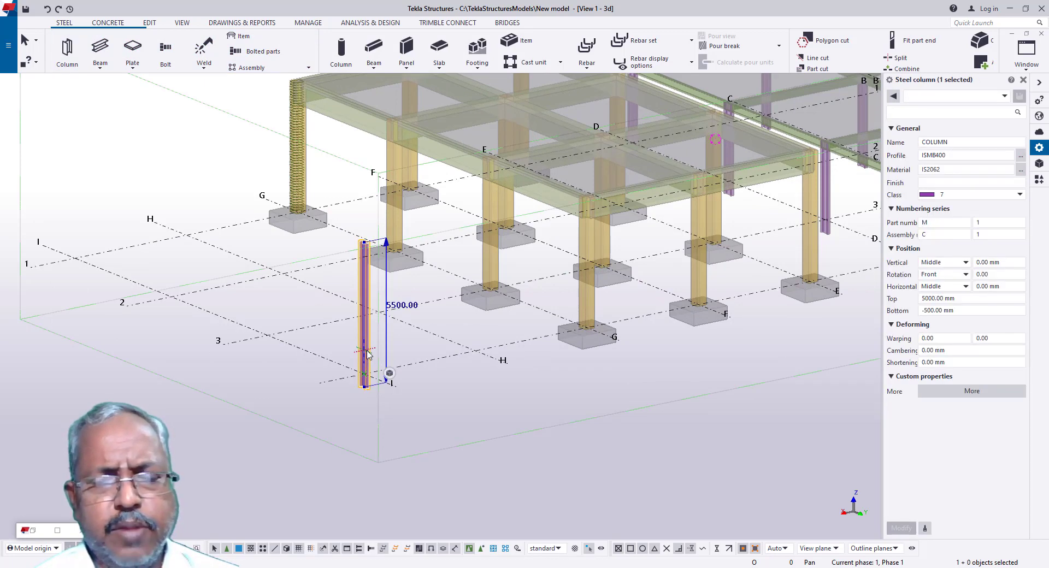
scroll(359, 372, up, 5)
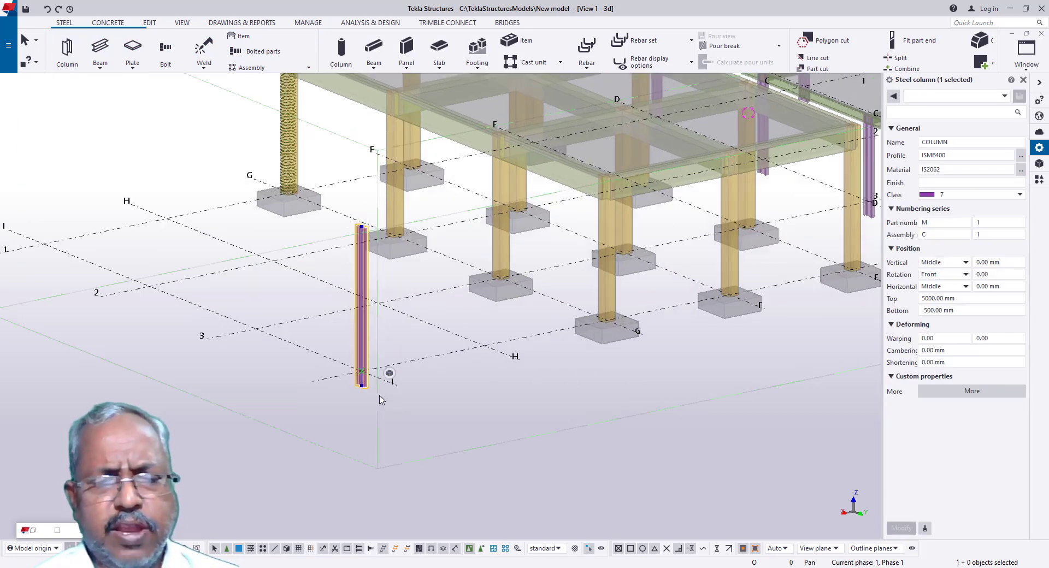
mouse_move(366, 366)
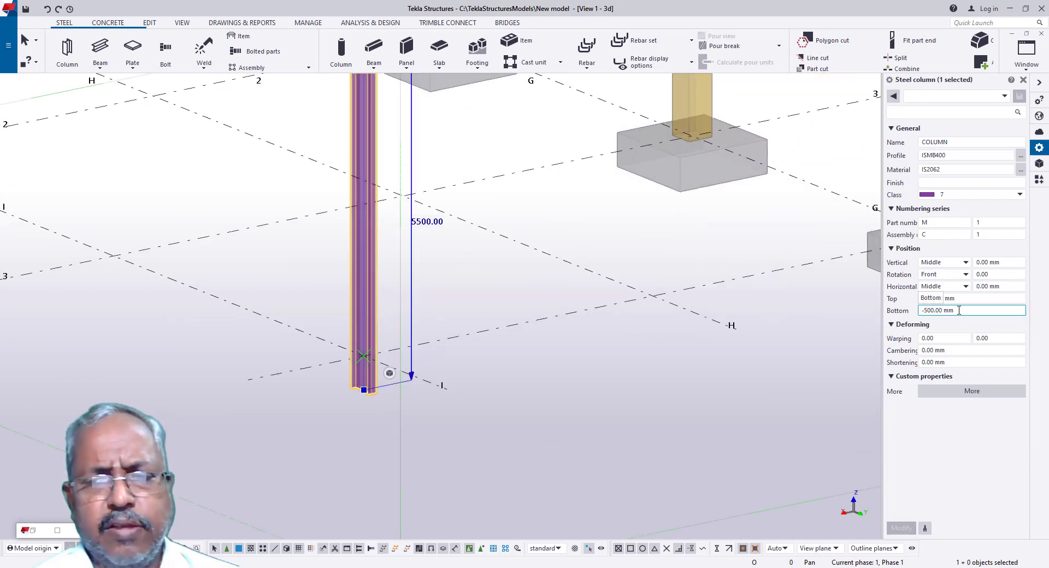
drag(959, 310, 904, 322)
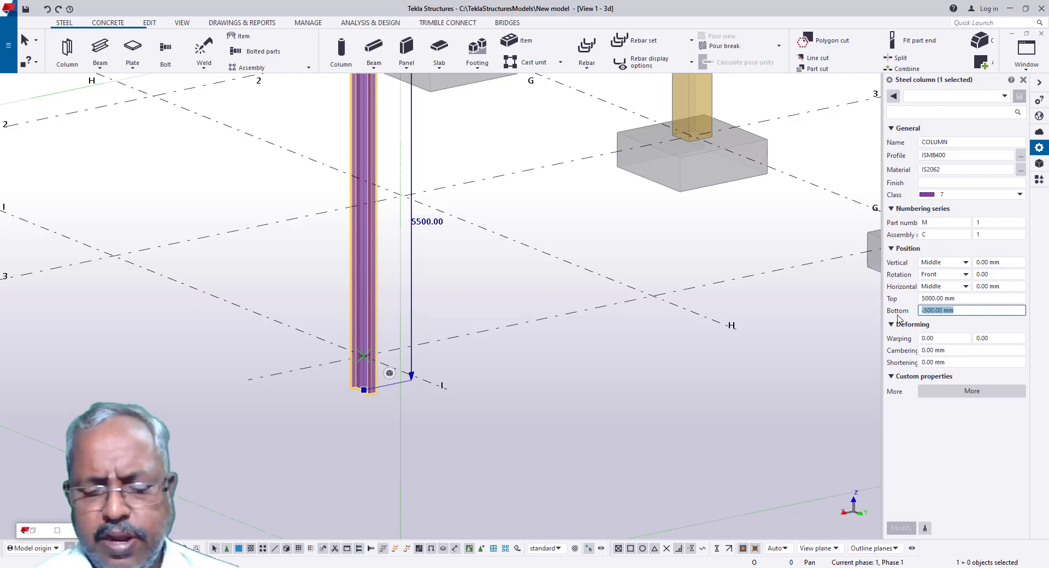
text(0)
key(Return)
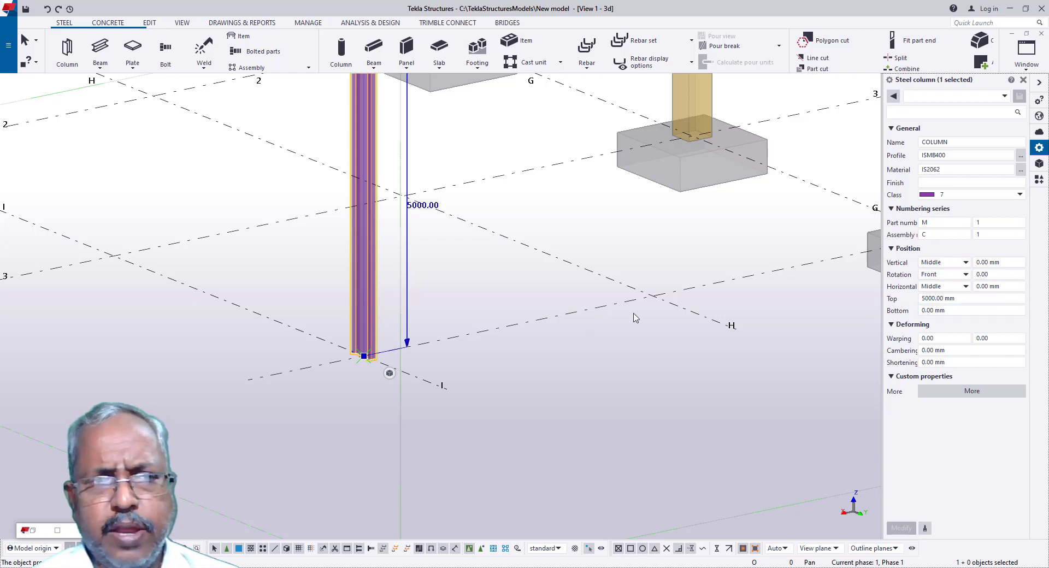
Step: Place three more ISMB400 steel columns at I/3, H/3 and where H meets the unlabelled line beyond line 3
click(67, 52)
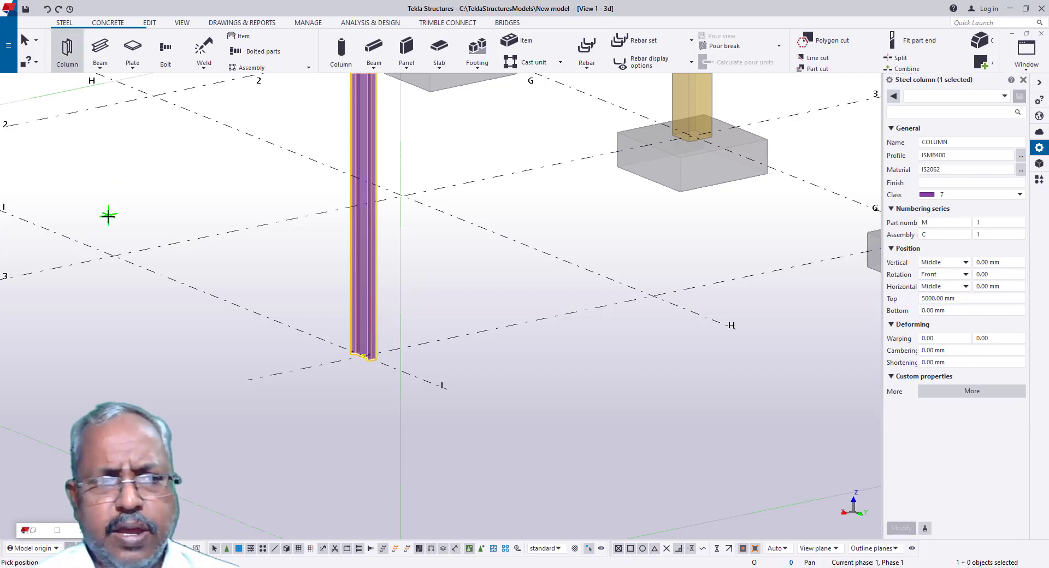
click(114, 252)
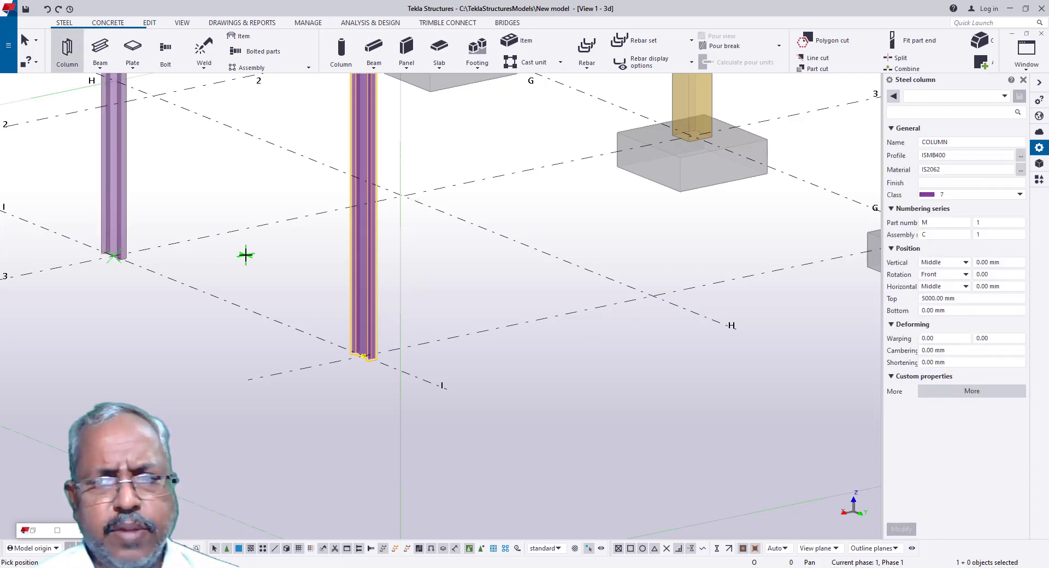
click(403, 196)
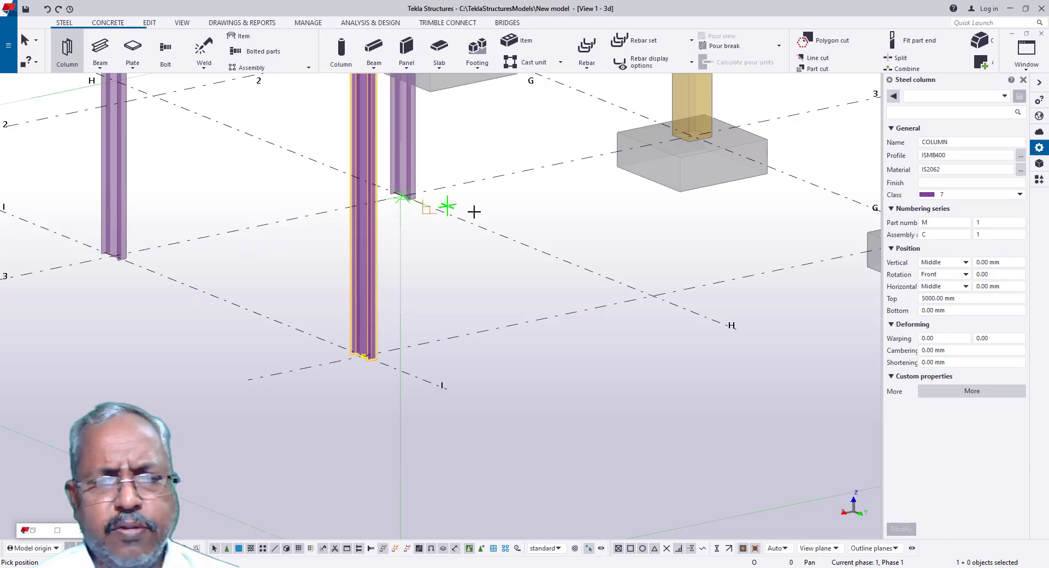
click(654, 294)
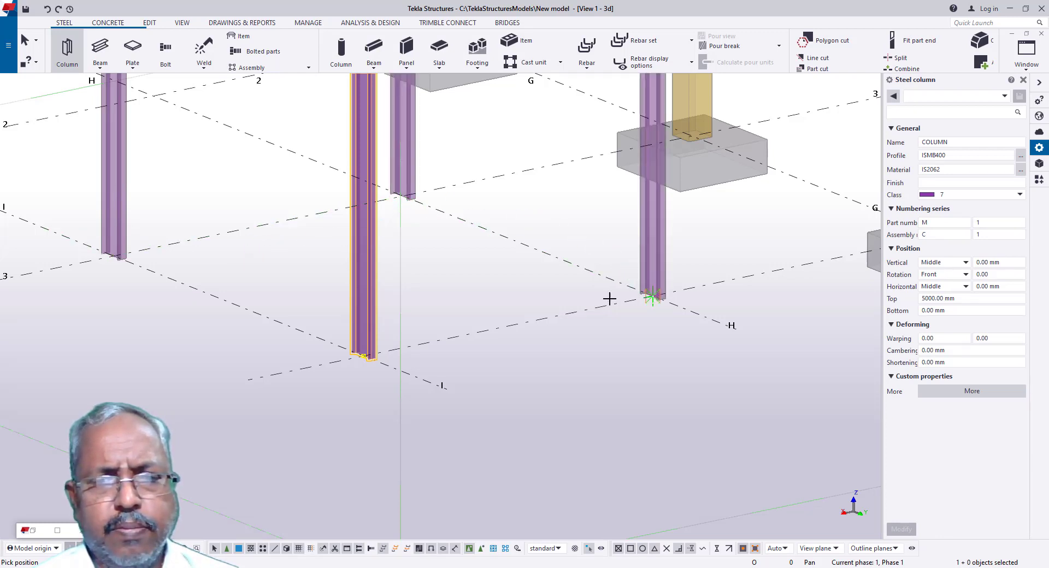
key(Escape)
Step: Model an ISMB300 steel beam along grid line 3 between the tops of the columns at I/3 and H/3
scroll(481, 322, down, 5)
scroll(469, 326, down, 2)
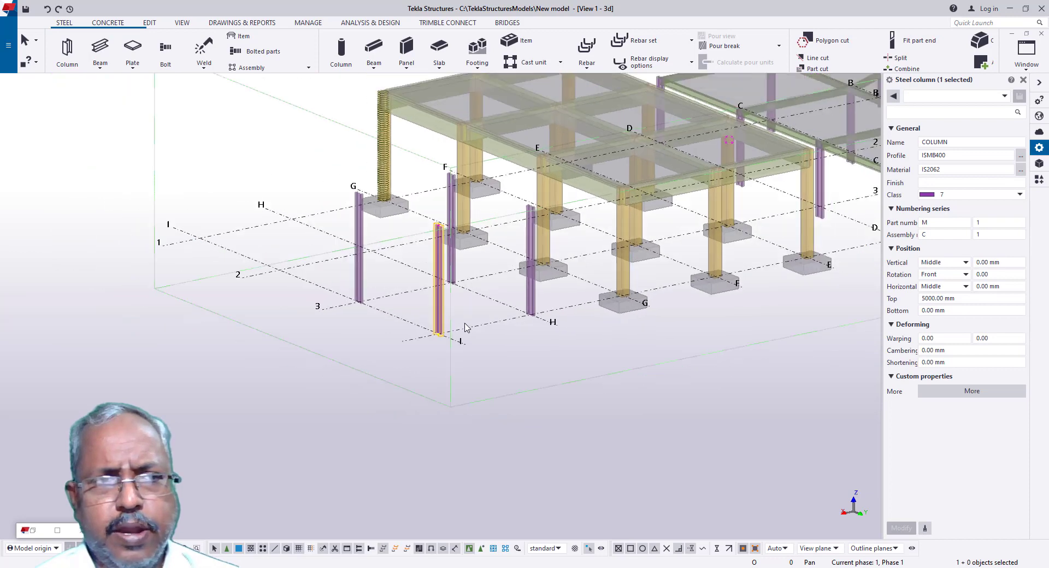
click(100, 51)
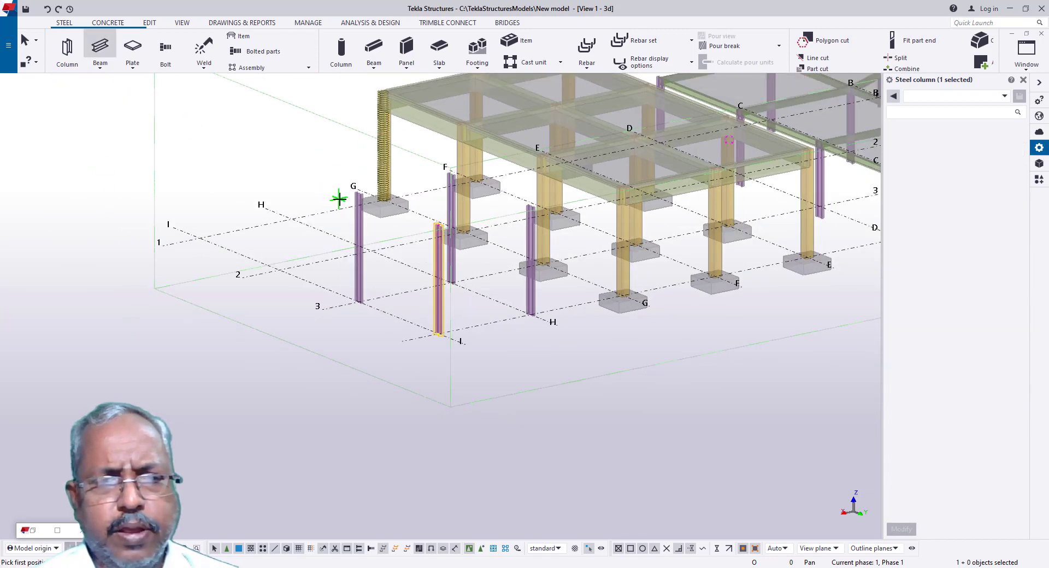
scroll(359, 194, up, 5)
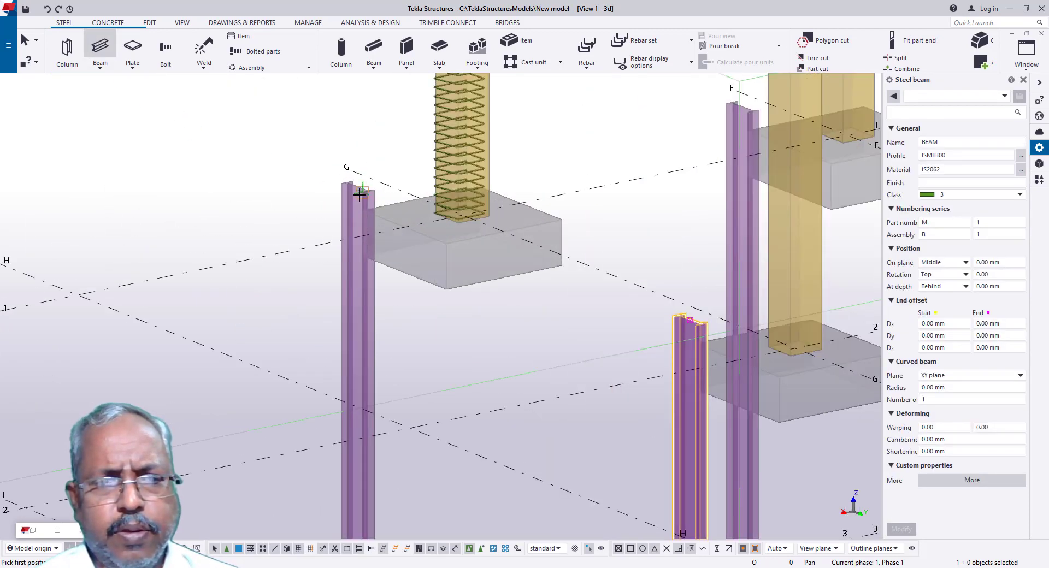
click(358, 194)
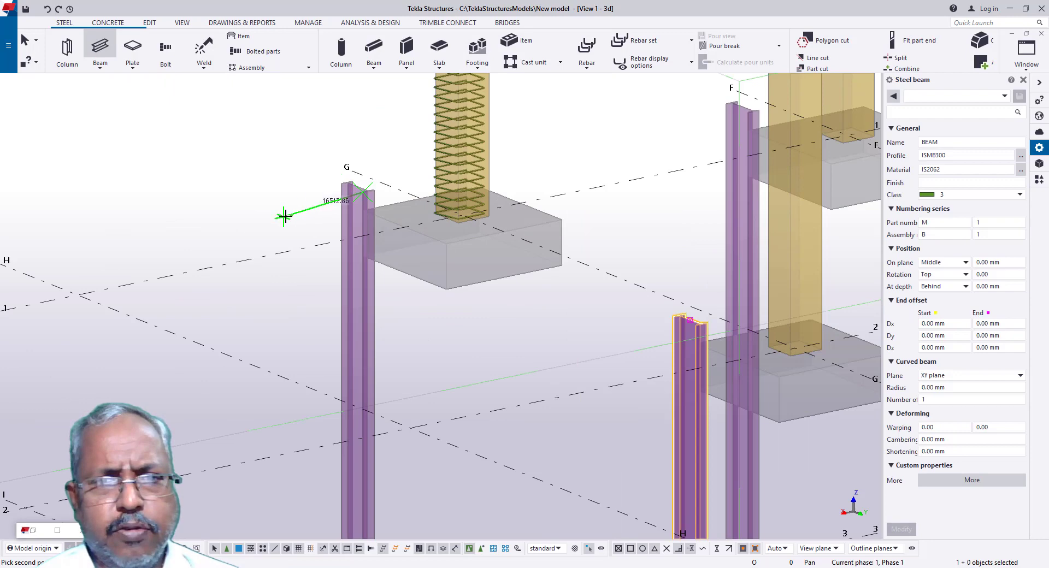
click(740, 112)
click(740, 111)
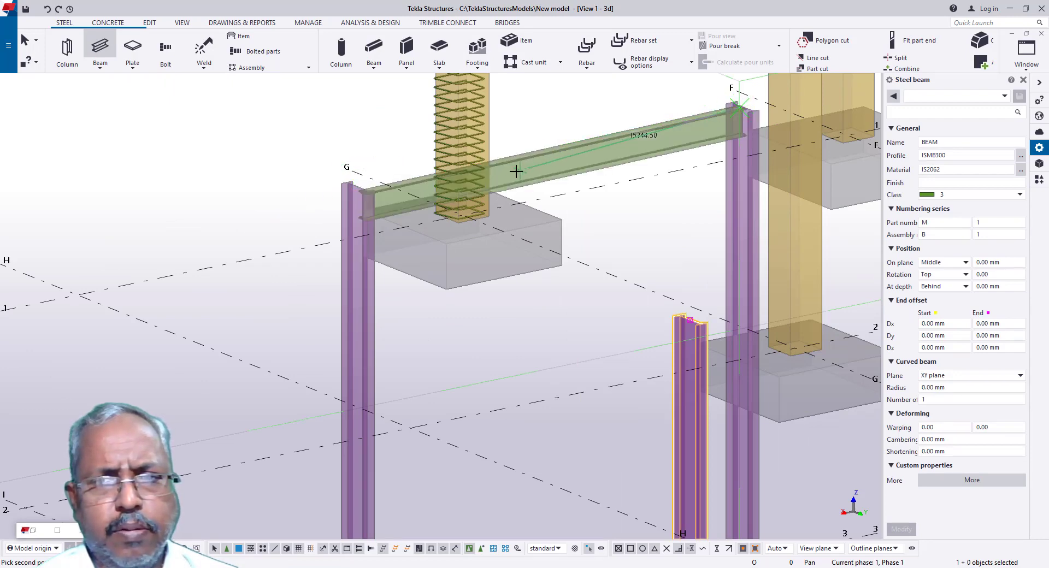
Step: Model ISMB300 beams between column tops along line H from H/3 to the outermost line, and along that line to line I
scroll(358, 186, down, 2)
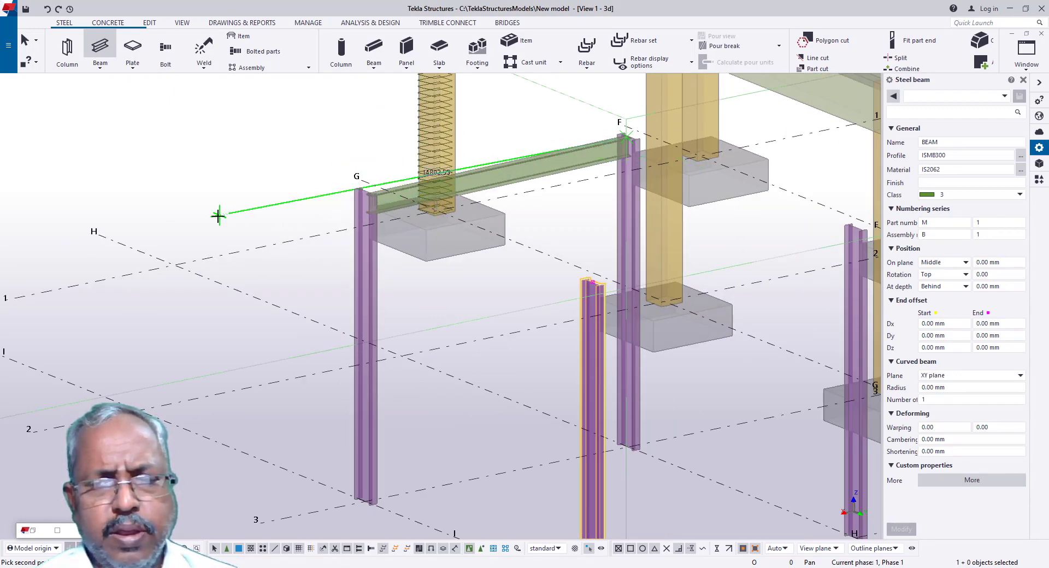
scroll(218, 213, down, 1)
scroll(762, 249, up, 3)
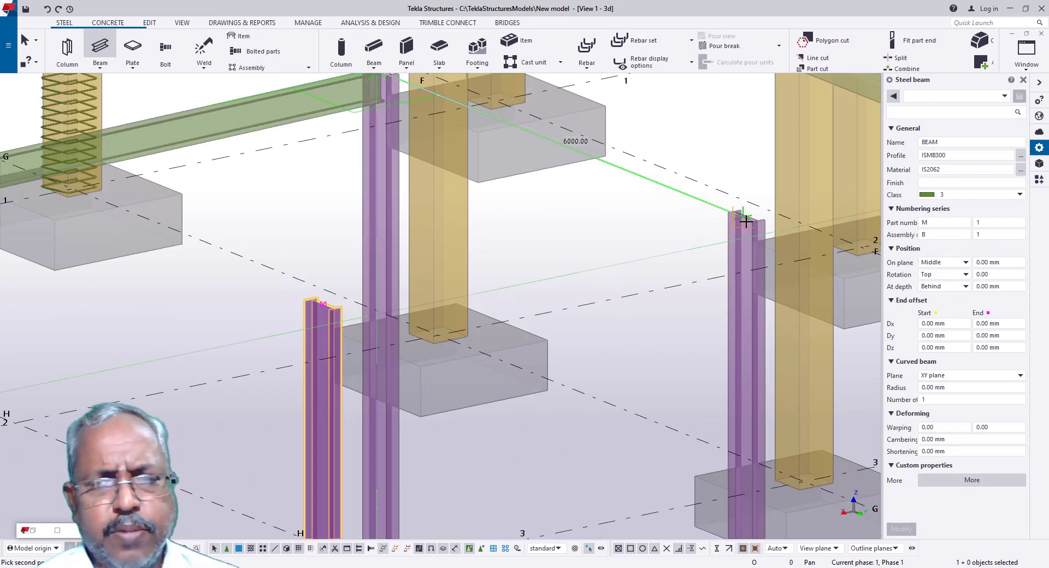
click(745, 221)
click(741, 220)
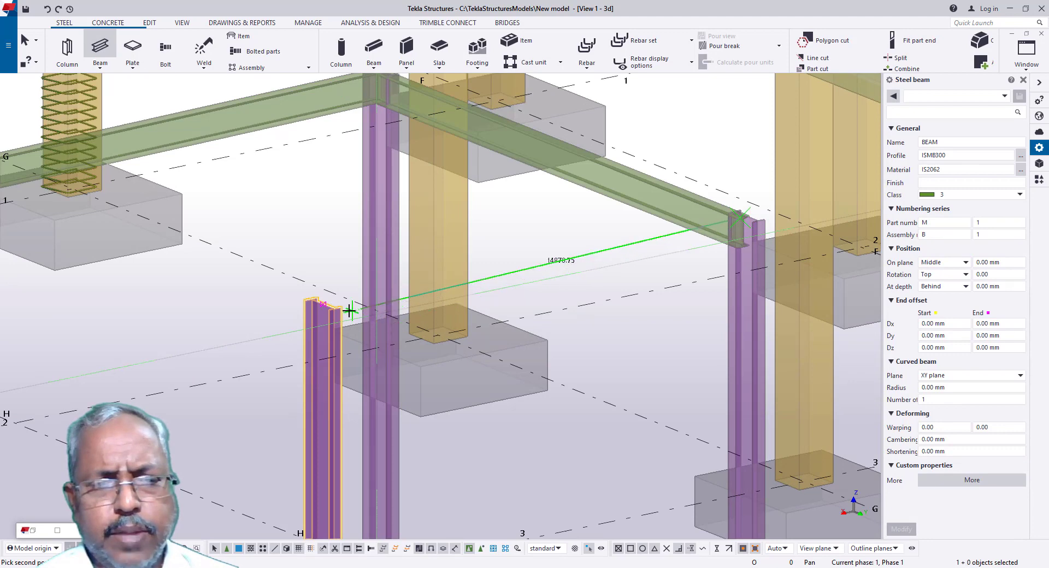
scroll(323, 303, up, 3)
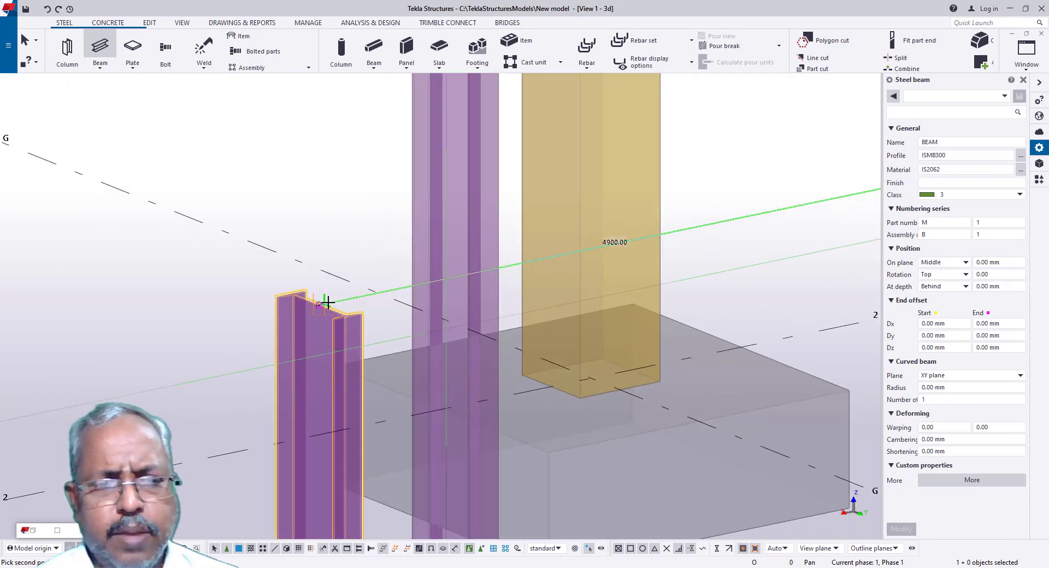
click(324, 303)
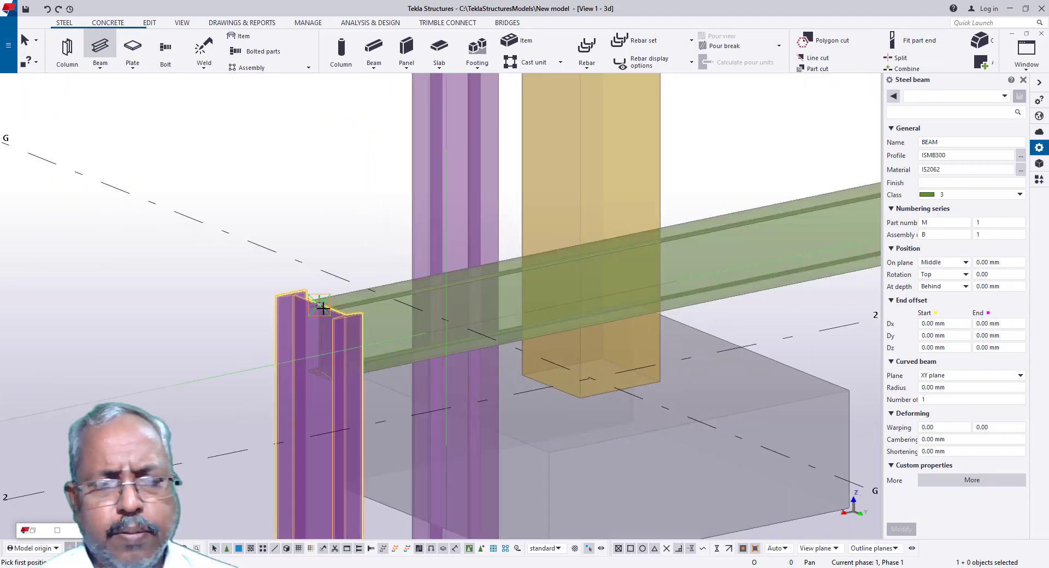
Step: Model the closing ISMB300 beam along grid line I between the two column tops to complete the rectangular frame
scroll(391, 311, down, 3)
scroll(112, 240, up, 3)
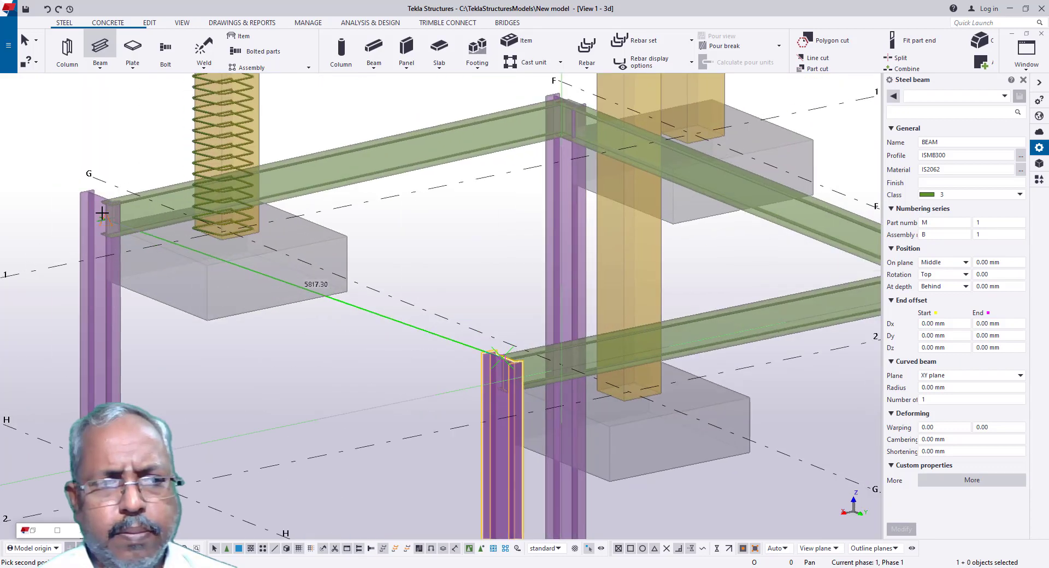
click(104, 206)
key(Escape)
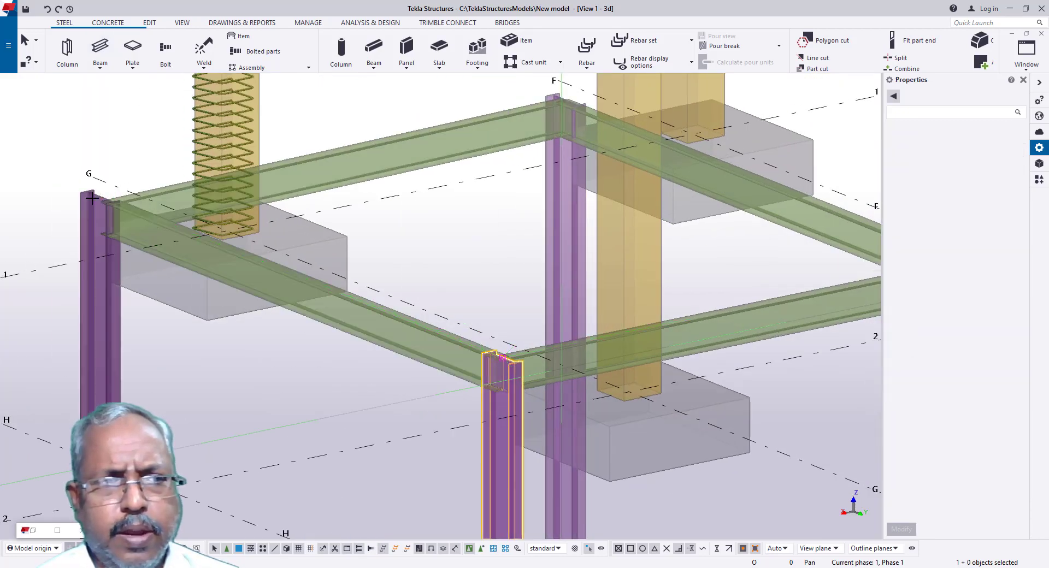
Step: Start a contour plate and set its depth offset to 10 mm with the Middle option
click(132, 65)
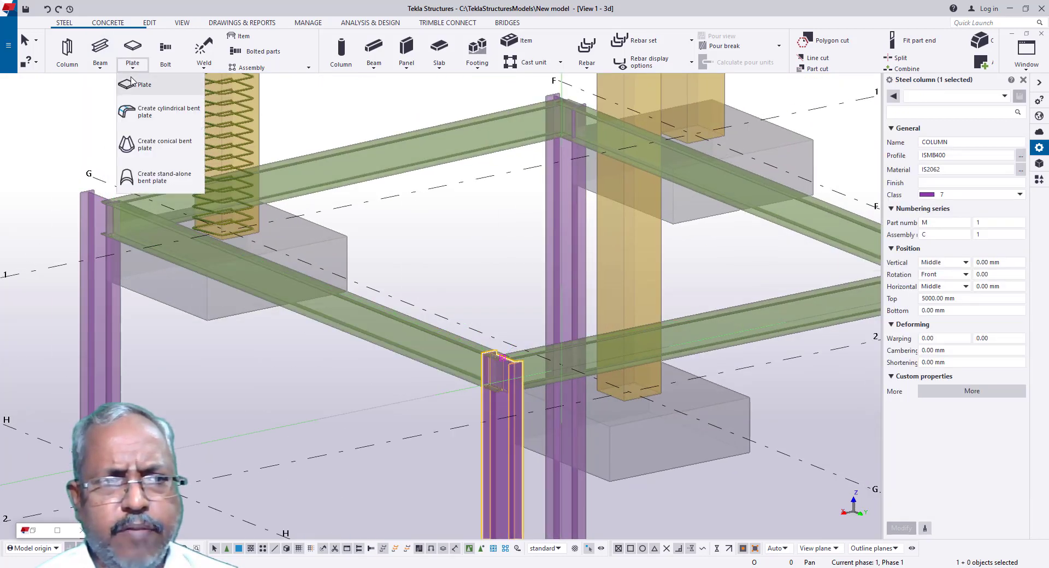
click(134, 83)
scroll(267, 258, down, 2)
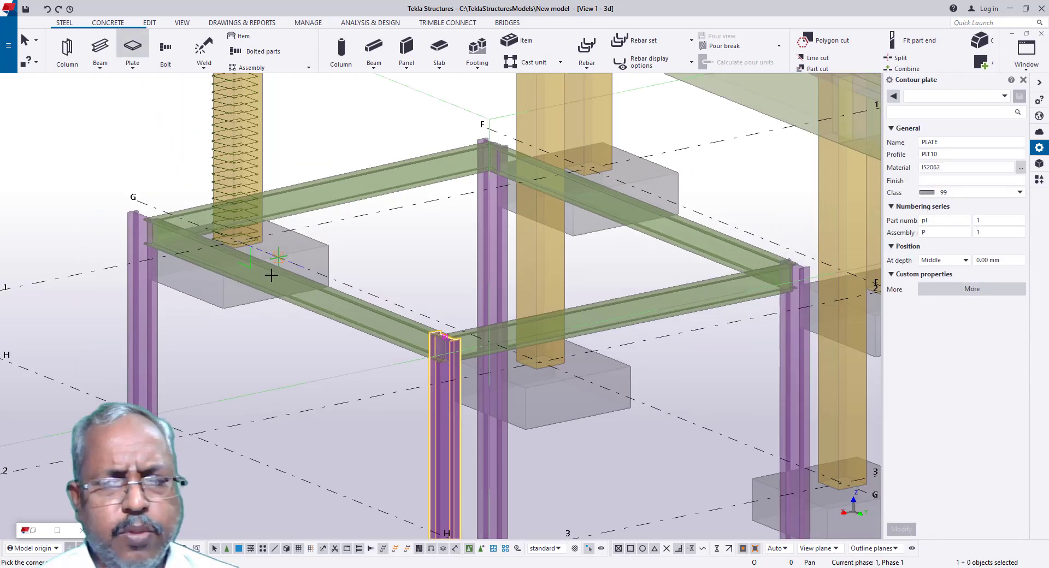
click(991, 260)
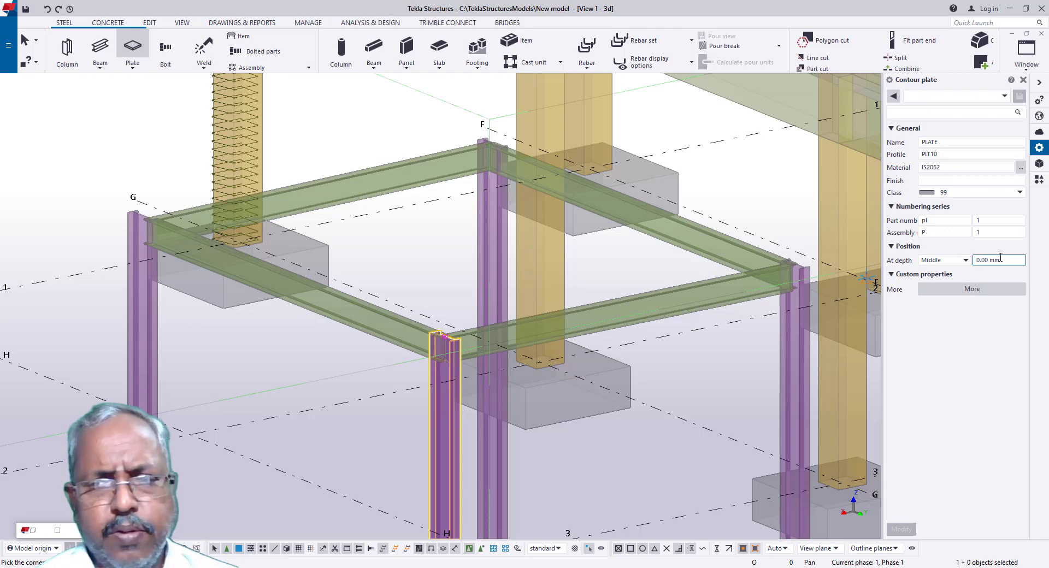
drag(1002, 260, 977, 265)
text(5)
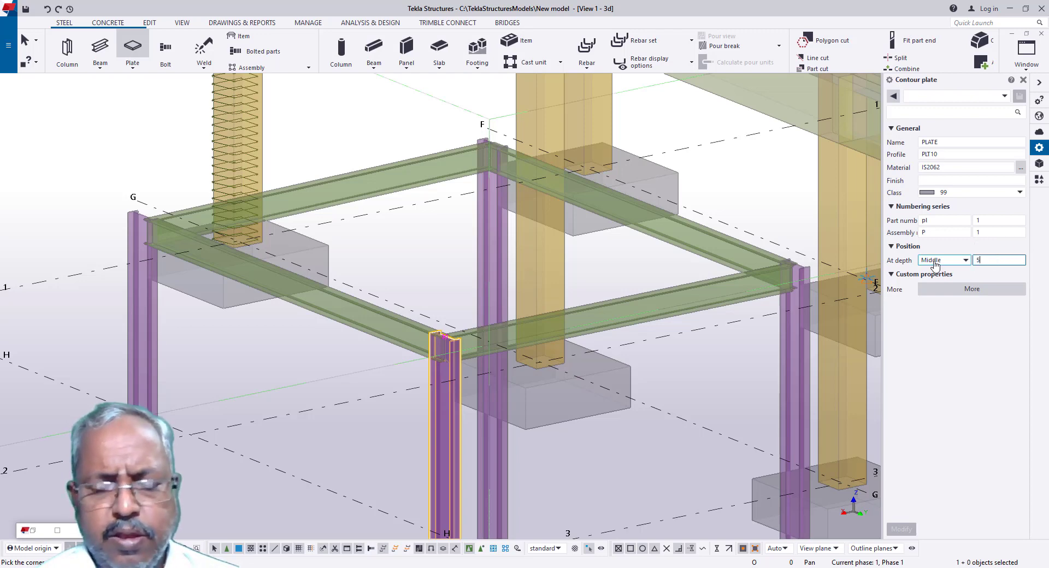
key(Return)
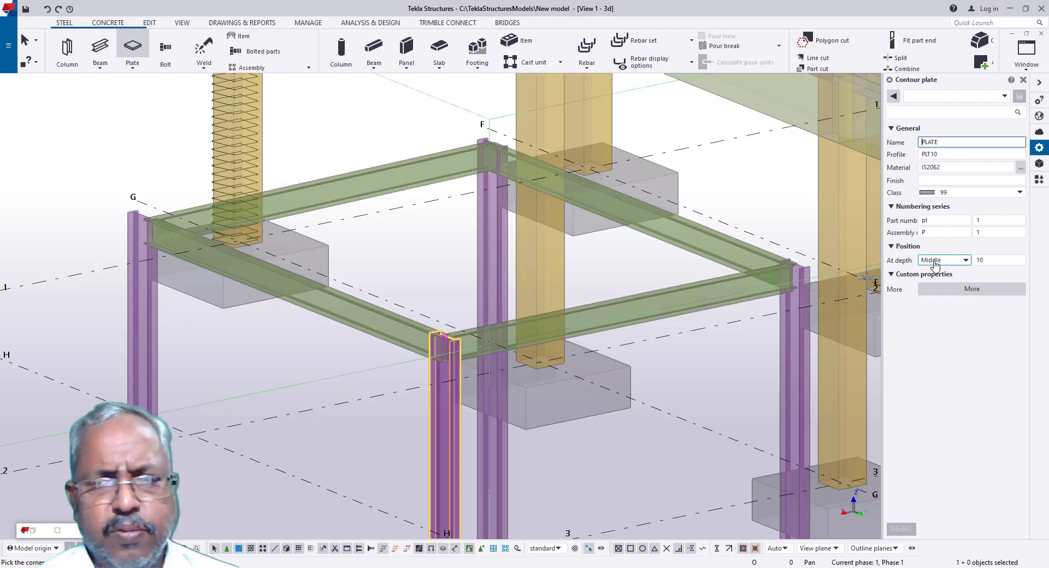
Step: Model a PLT10 contour plate over the new steel bay, outlining it through the tops of the four corner columns
scroll(492, 122, up, 3)
scroll(501, 163, down, 5)
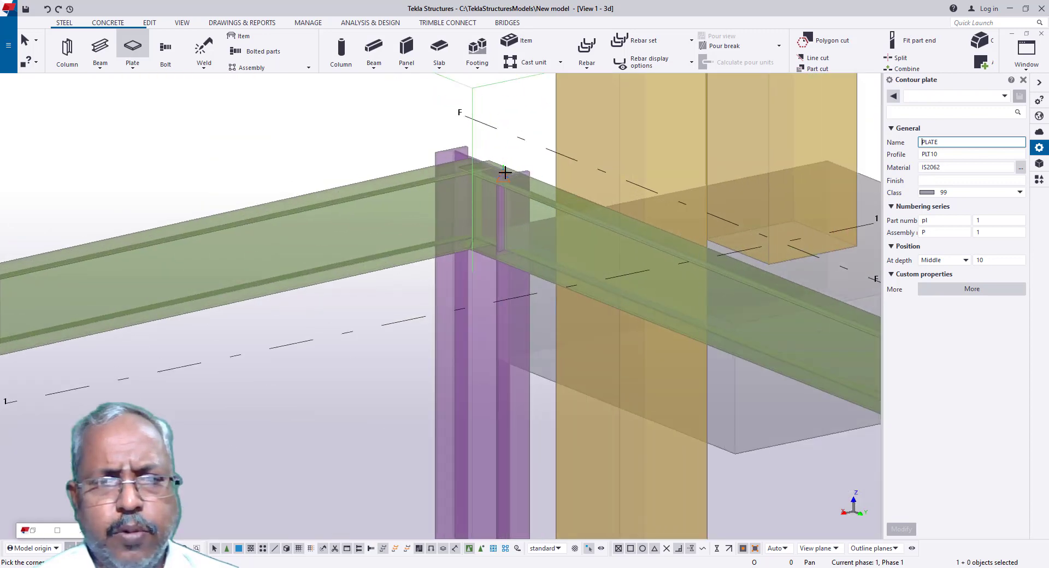
scroll(418, 347, up, 5)
scroll(421, 304, up, 6)
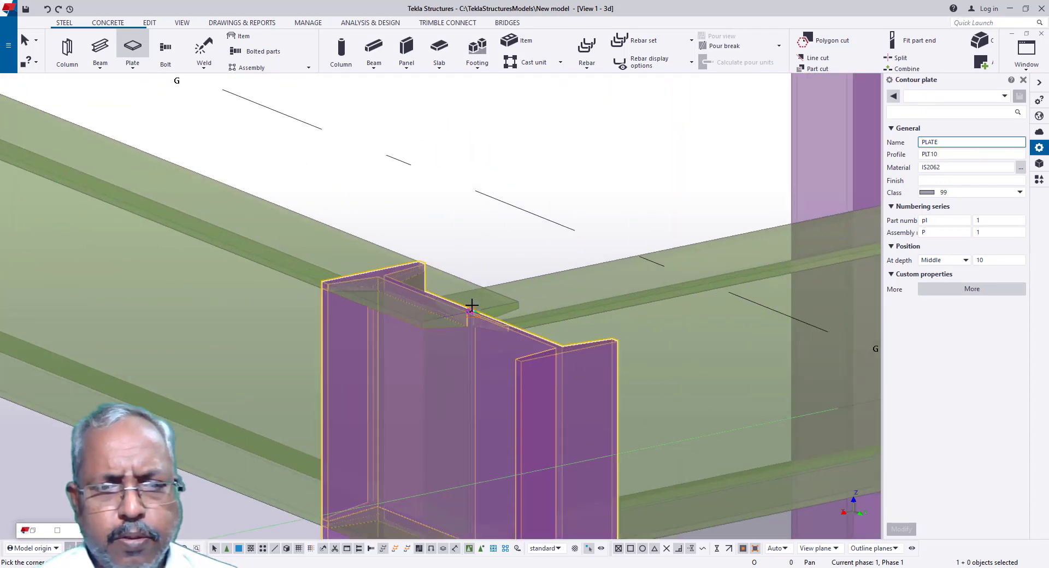
click(471, 308)
scroll(481, 316, down, 6)
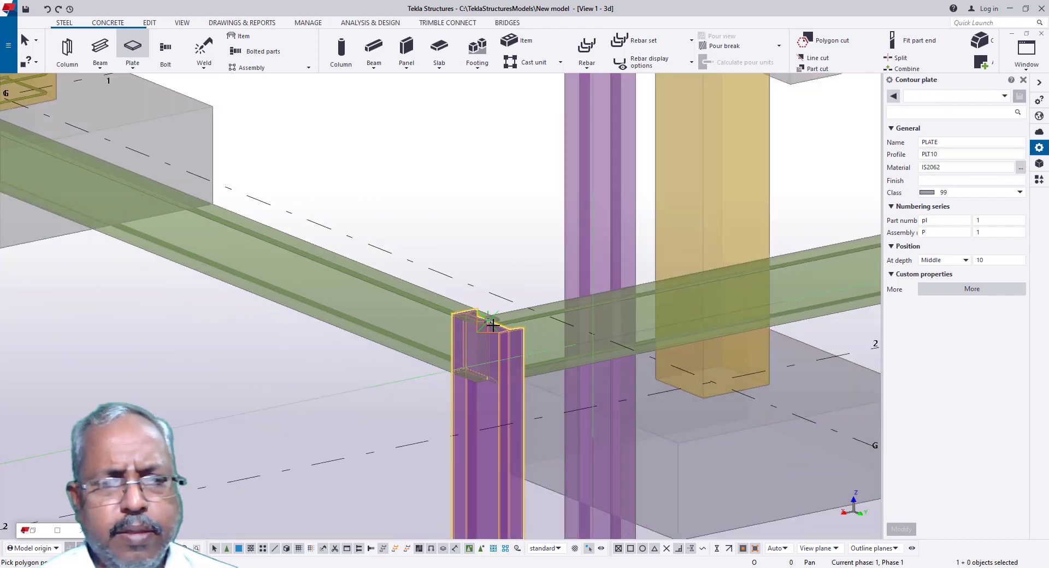
scroll(490, 327, down, 3)
scroll(228, 218, up, 6)
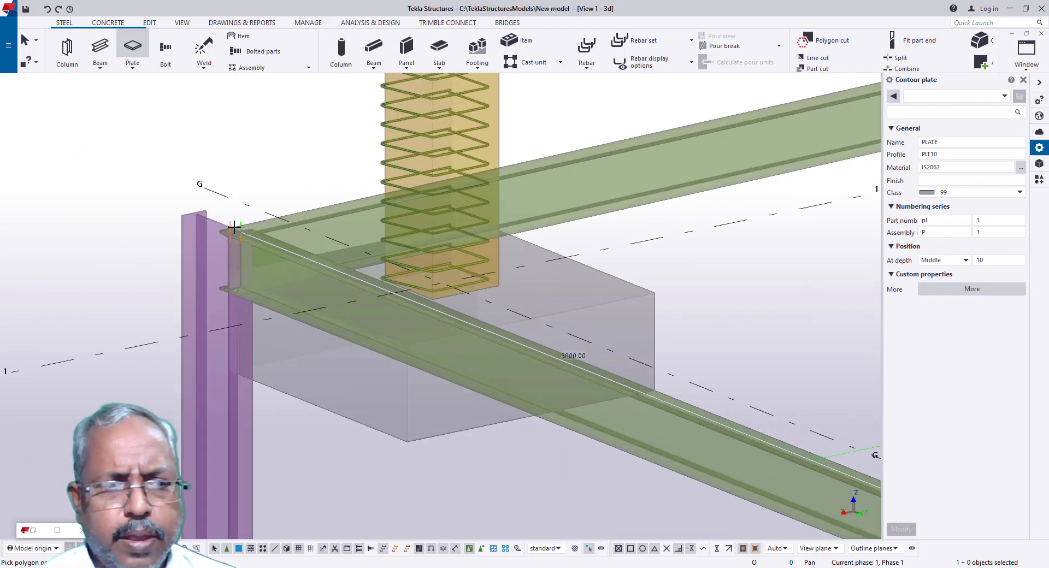
click(231, 234)
scroll(231, 234, down, 5)
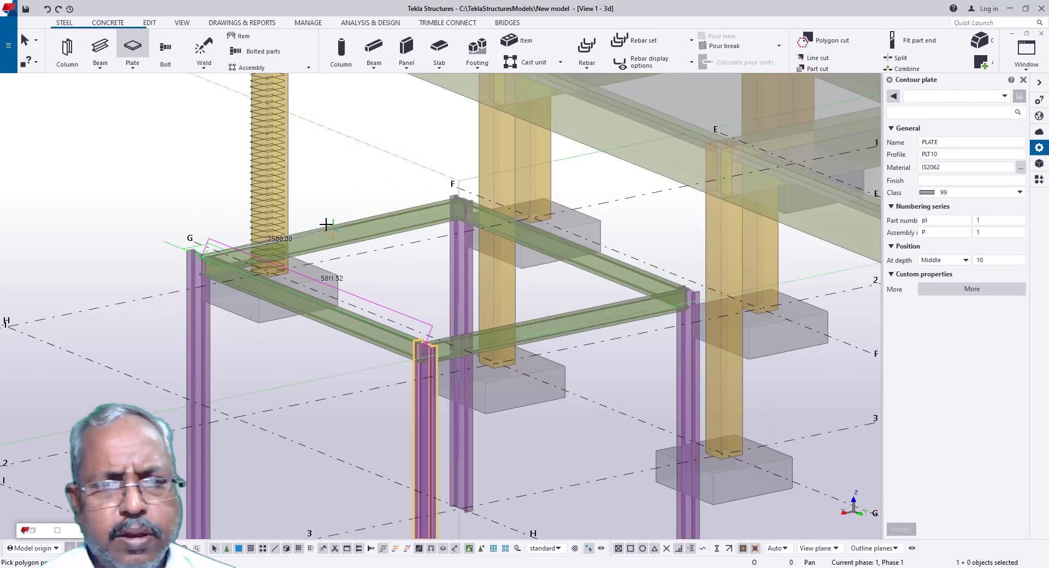
click(473, 201)
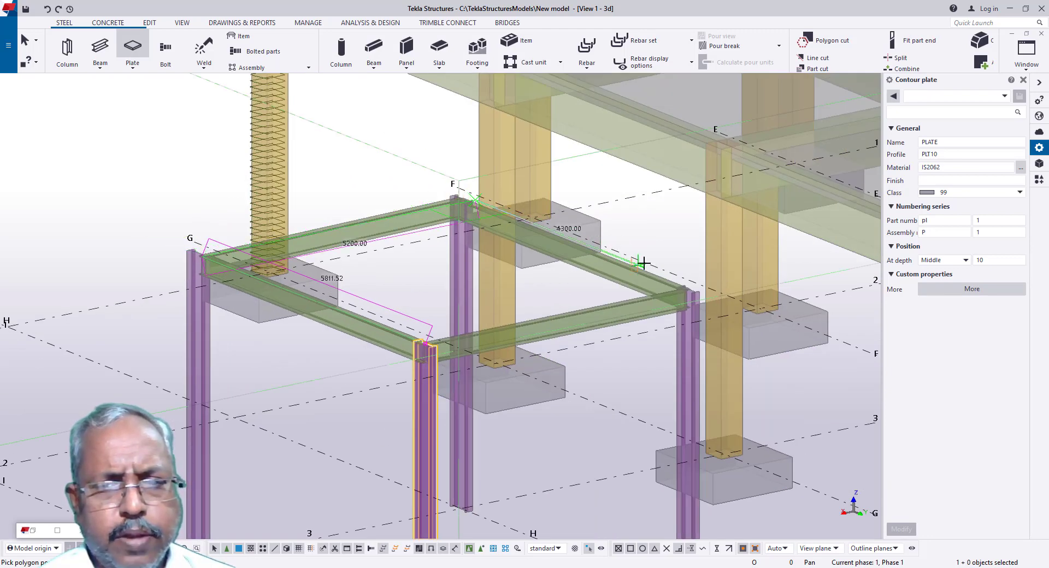
click(688, 289)
scroll(427, 343, up, 6)
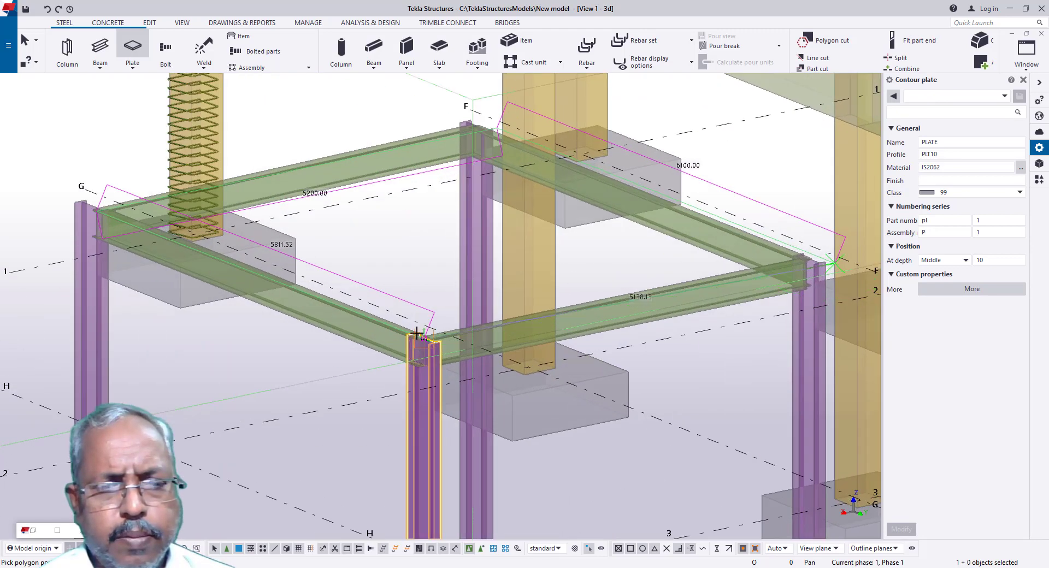
scroll(429, 344, up, 4)
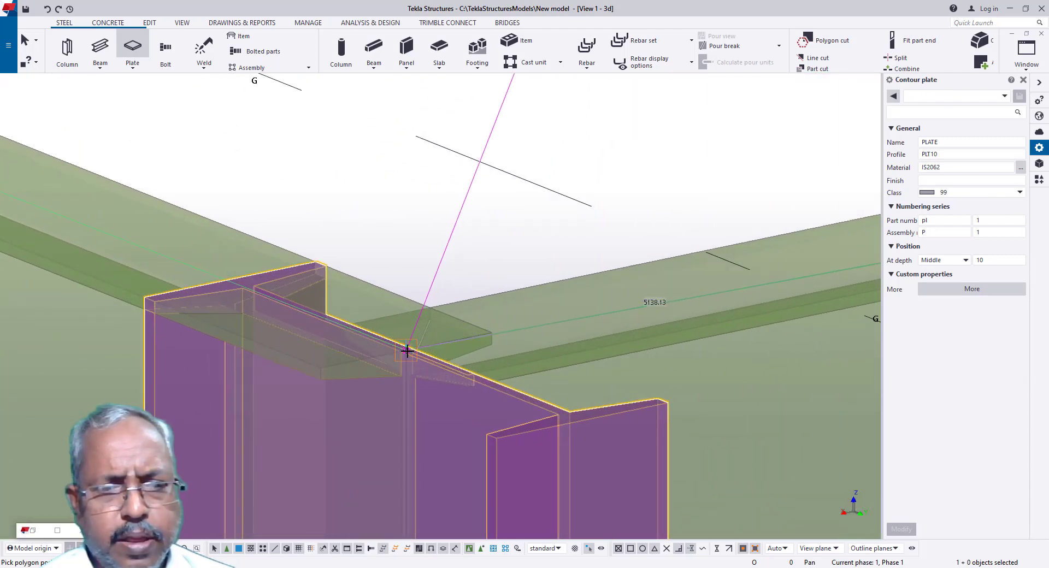
click(407, 350)
scroll(407, 348, down, 2)
scroll(442, 330, down, 5)
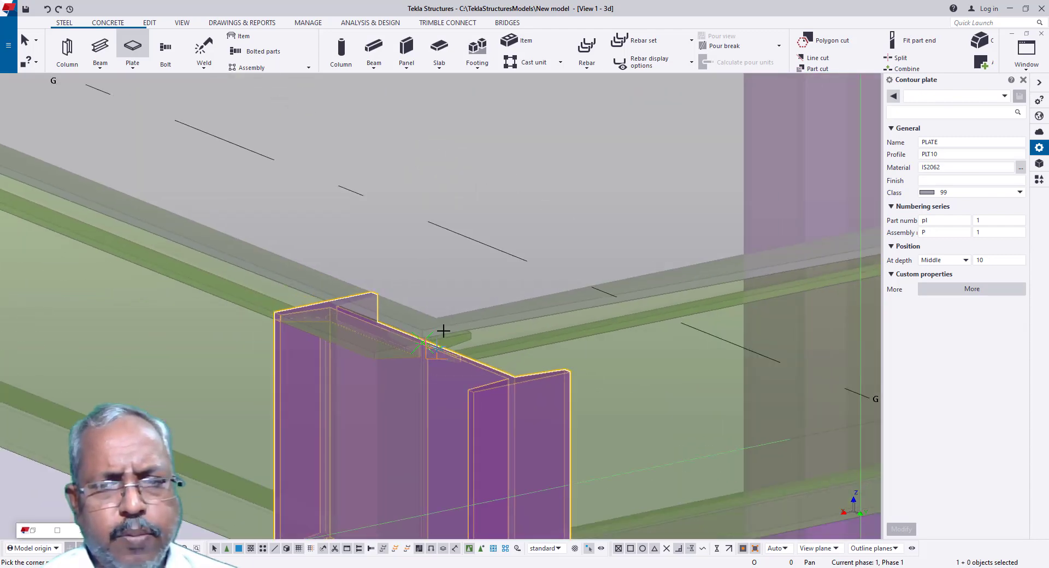
scroll(442, 330, down, 5)
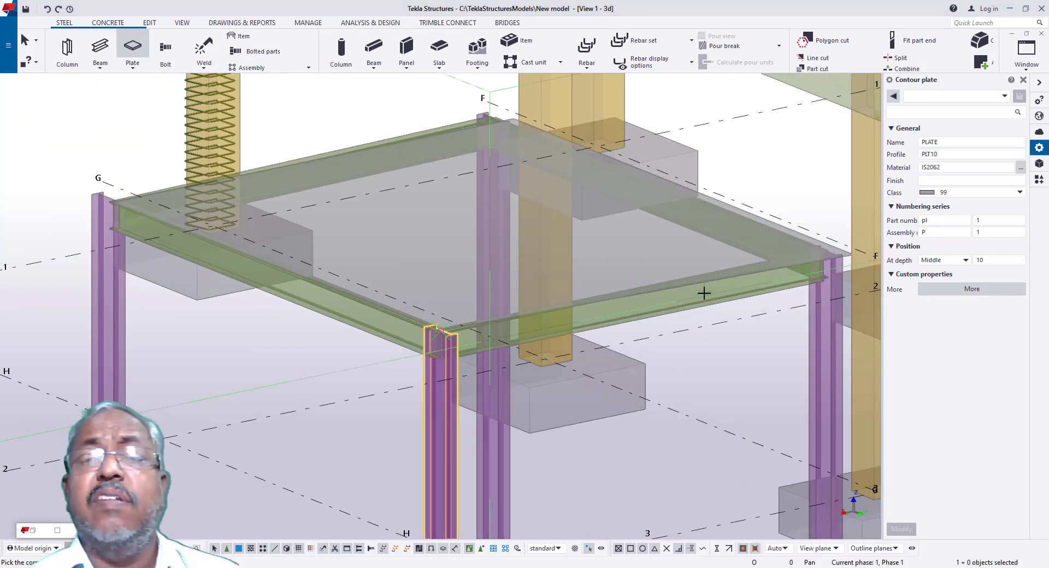
scroll(819, 236, up, 5)
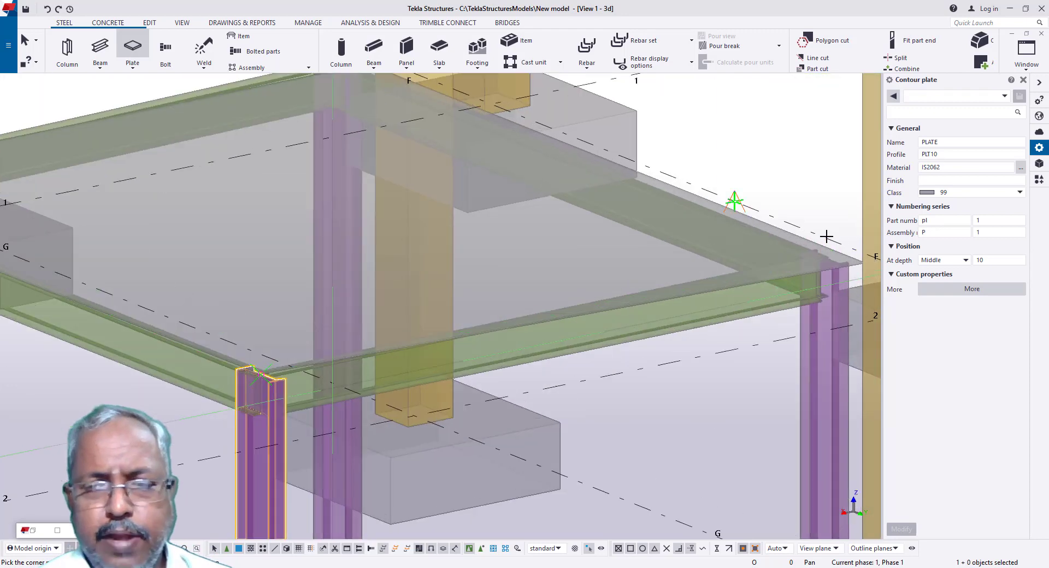
scroll(809, 239, down, 5)
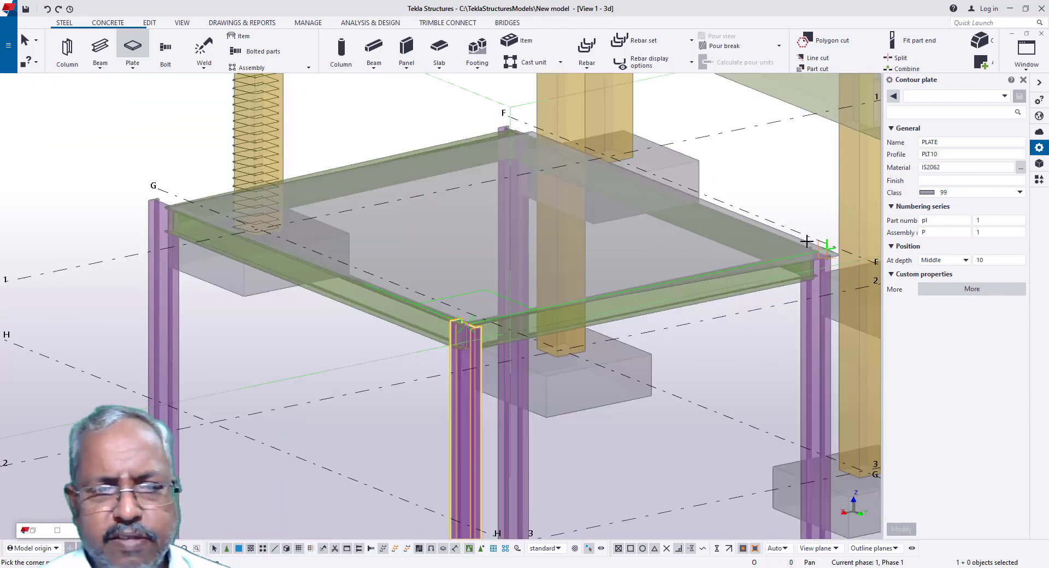
click(27, 43)
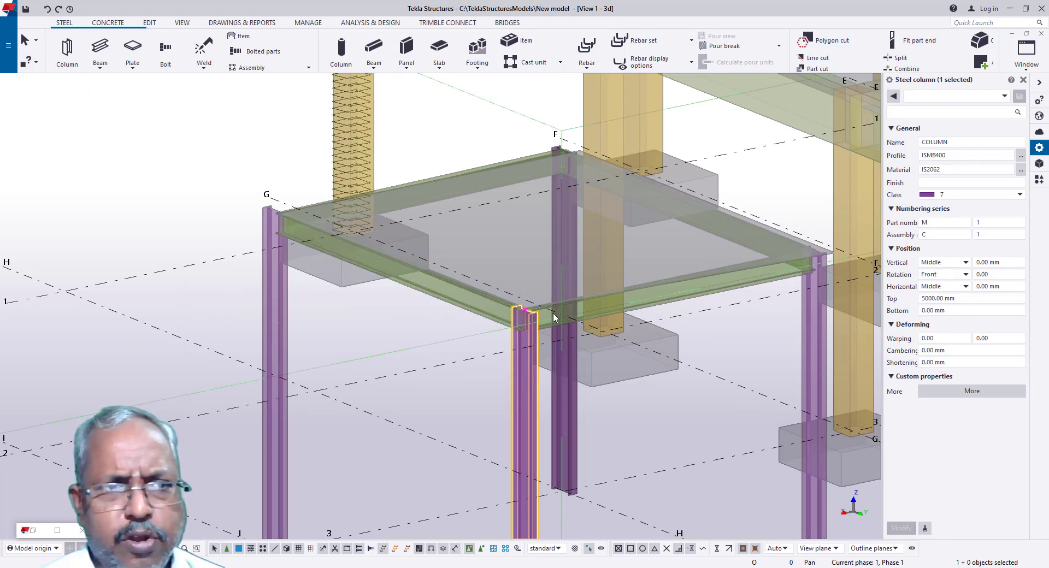
Step: Add two construction points at diagonally opposite upper and lower corners of the beam end at the selected column
scroll(550, 308, up, 2)
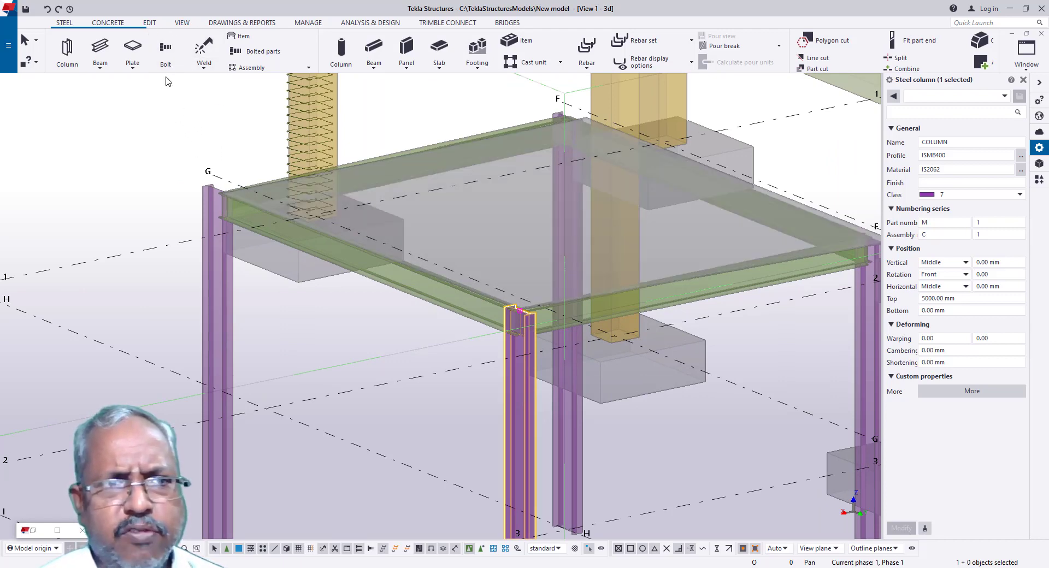
click(180, 23)
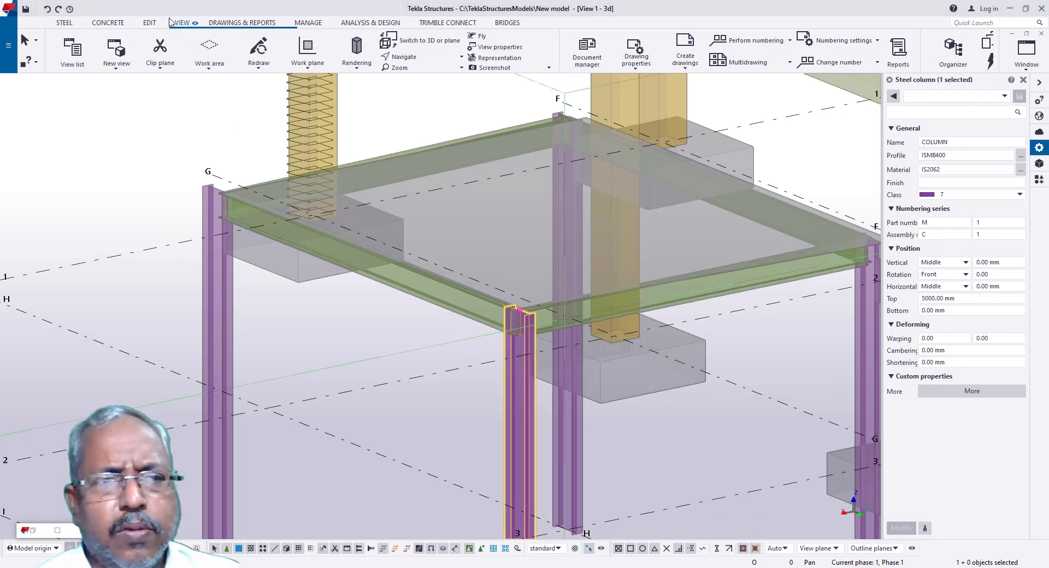
click(153, 23)
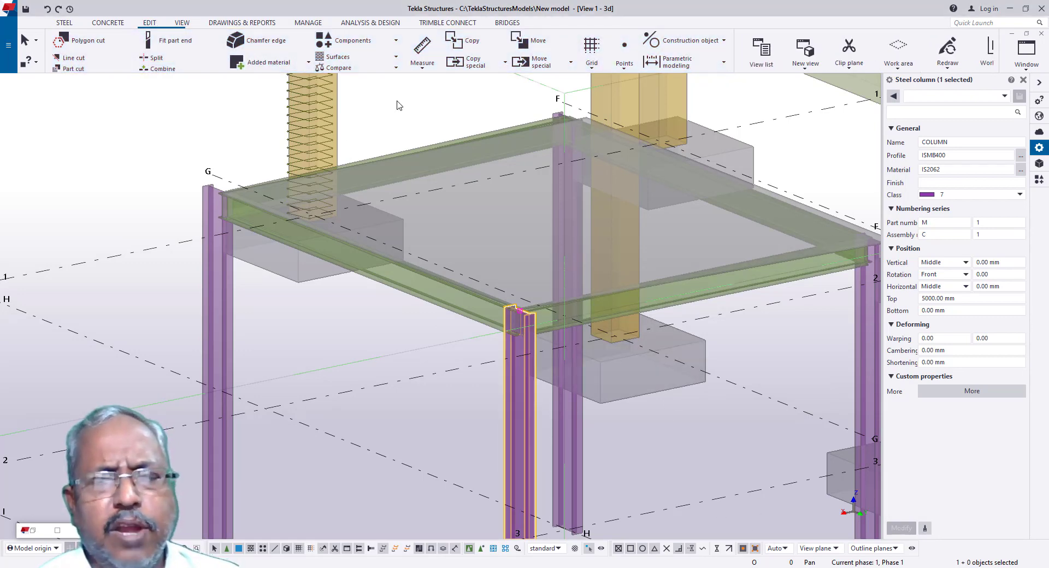
click(625, 52)
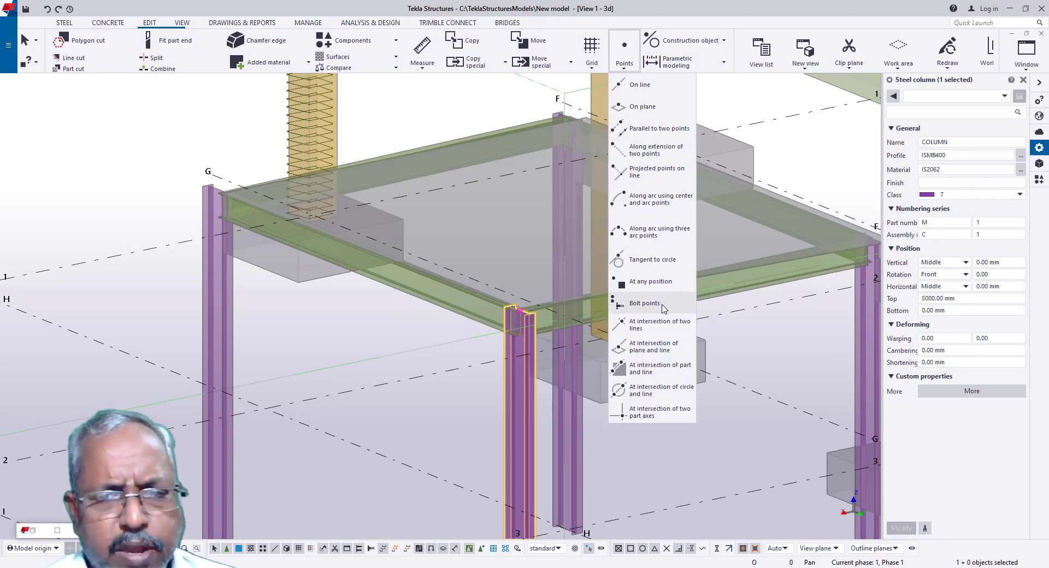
click(658, 281)
scroll(499, 377, up, 10)
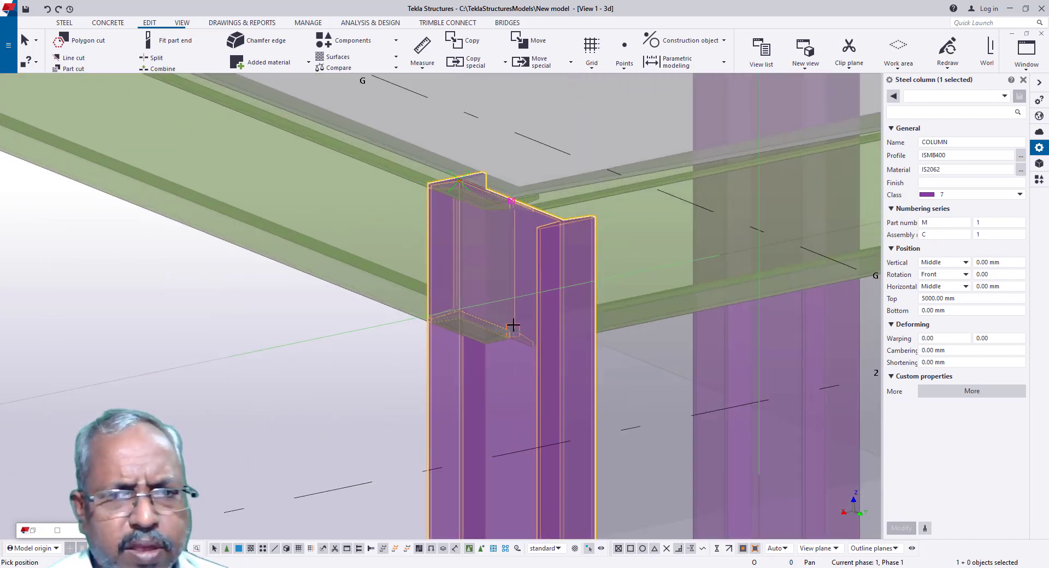
scroll(513, 328, up, 2)
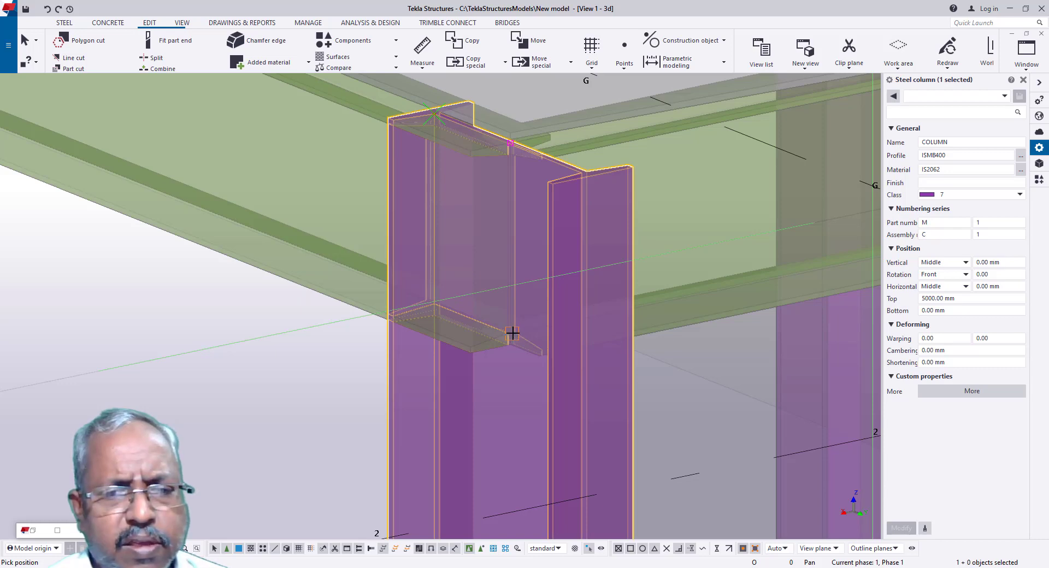
click(509, 339)
click(473, 341)
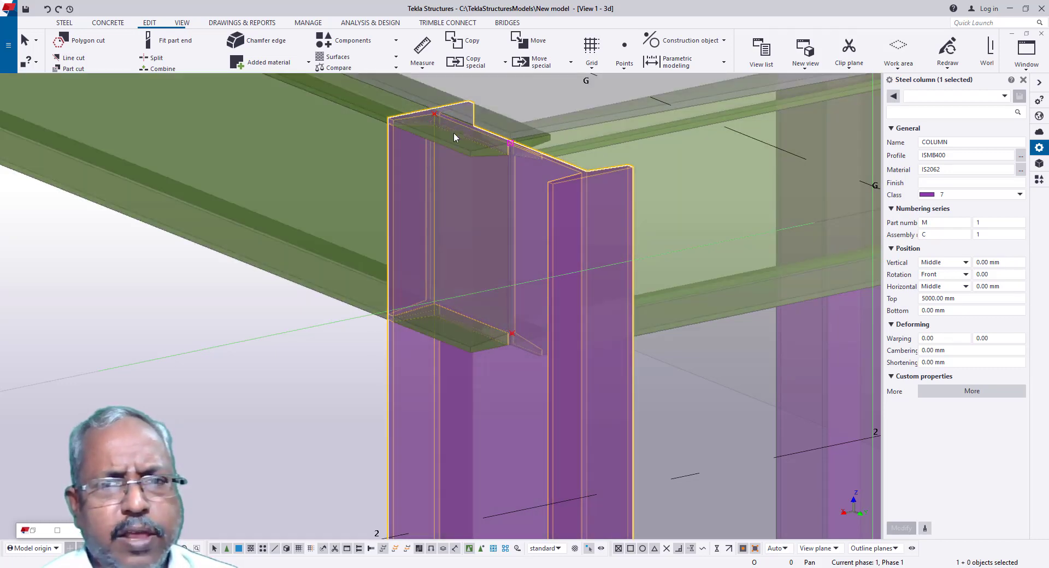
Step: Create one divided-line point midway between the two diagonal construction points at the selected column
click(623, 60)
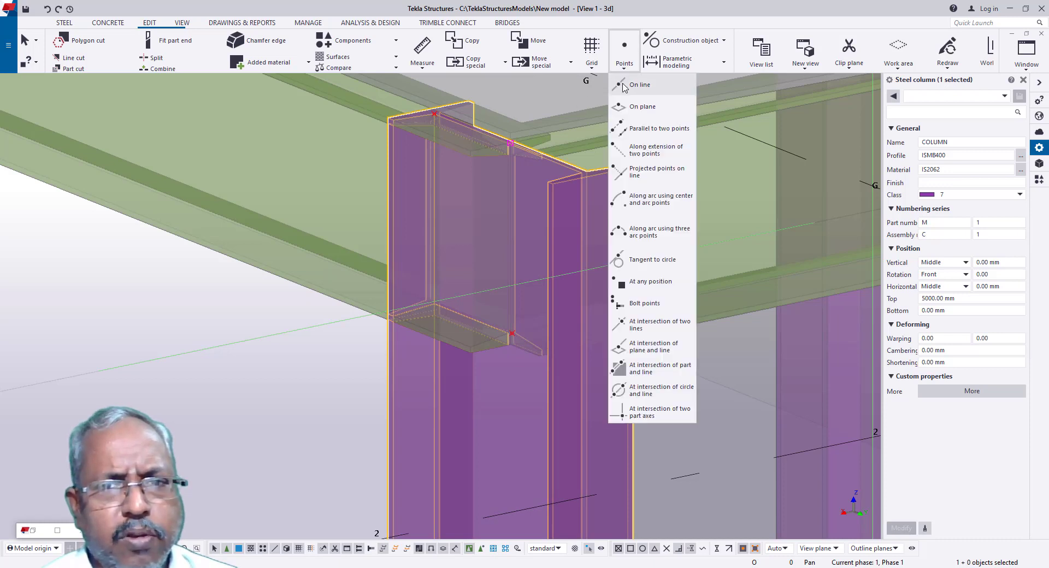
click(624, 85)
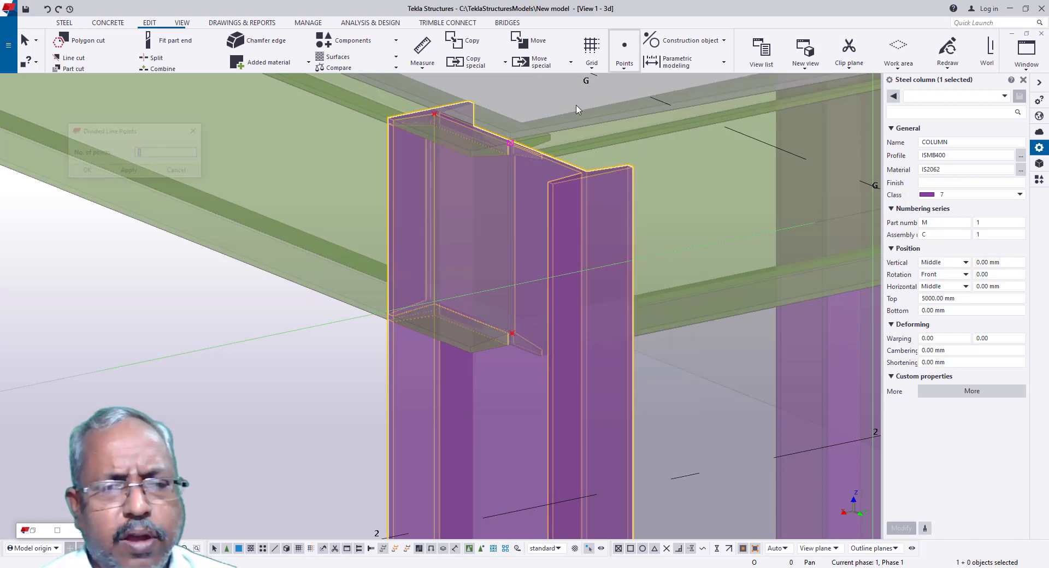
click(433, 118)
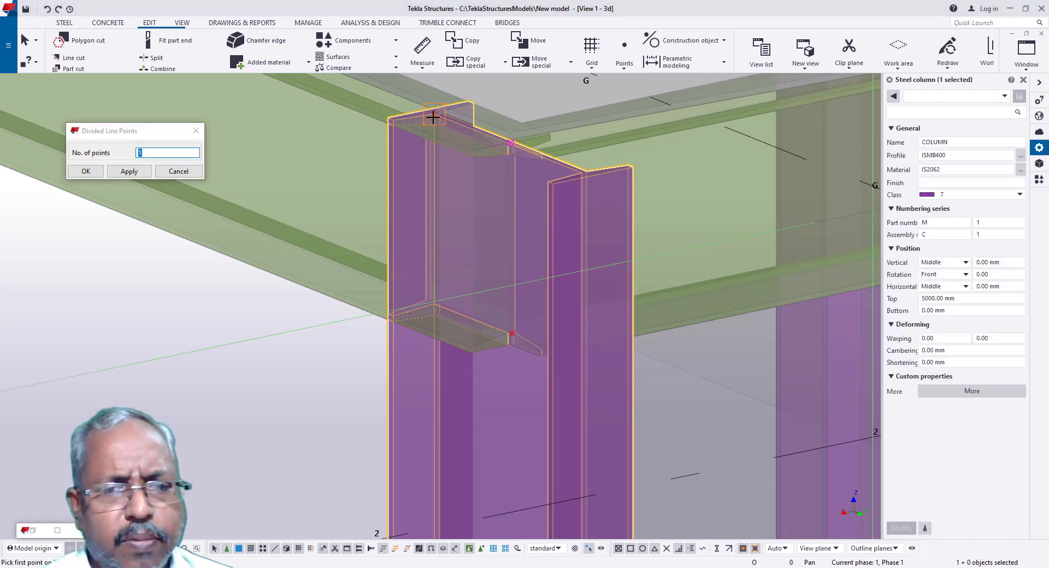
click(511, 335)
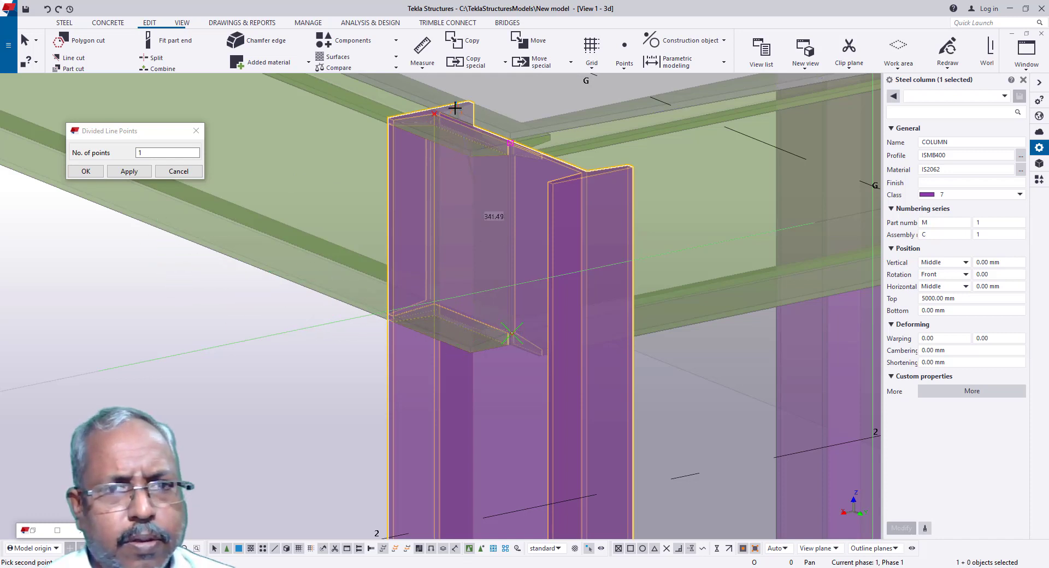
click(439, 116)
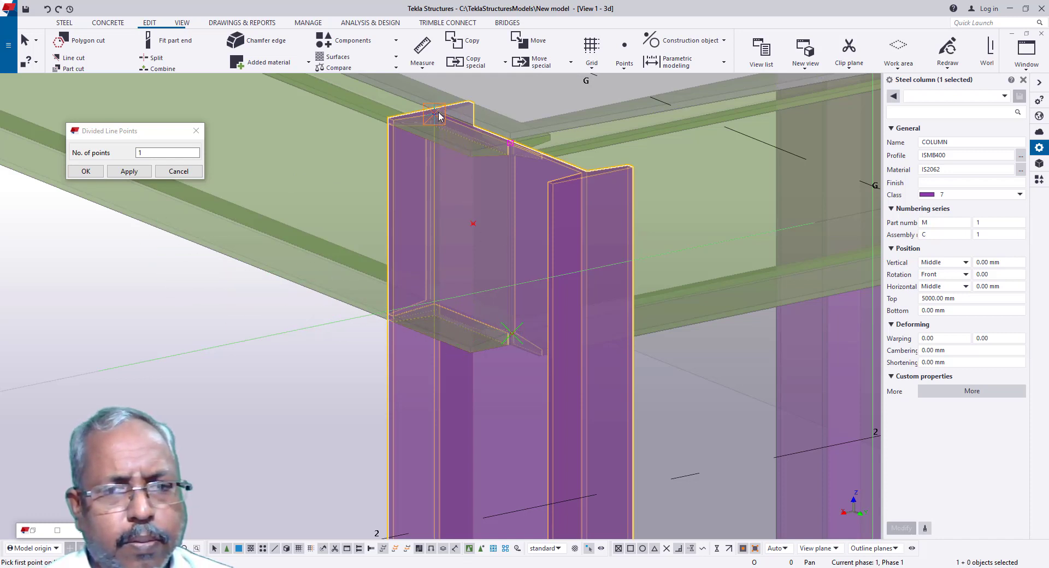
click(95, 169)
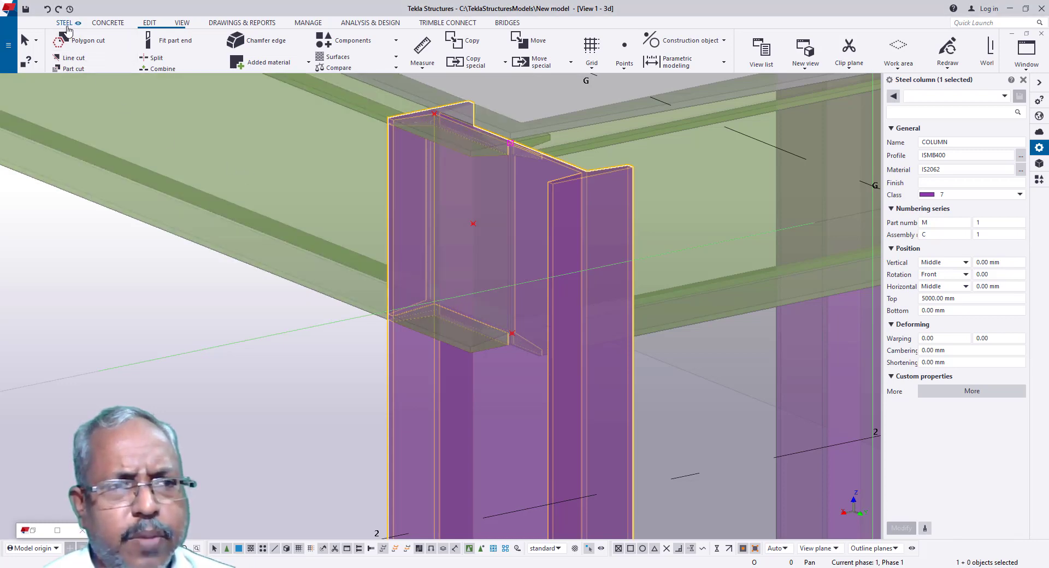
Step: Bolt the beam to the selected column with one 20 mm 8.8XOX site bolt at the divided-line point
click(66, 25)
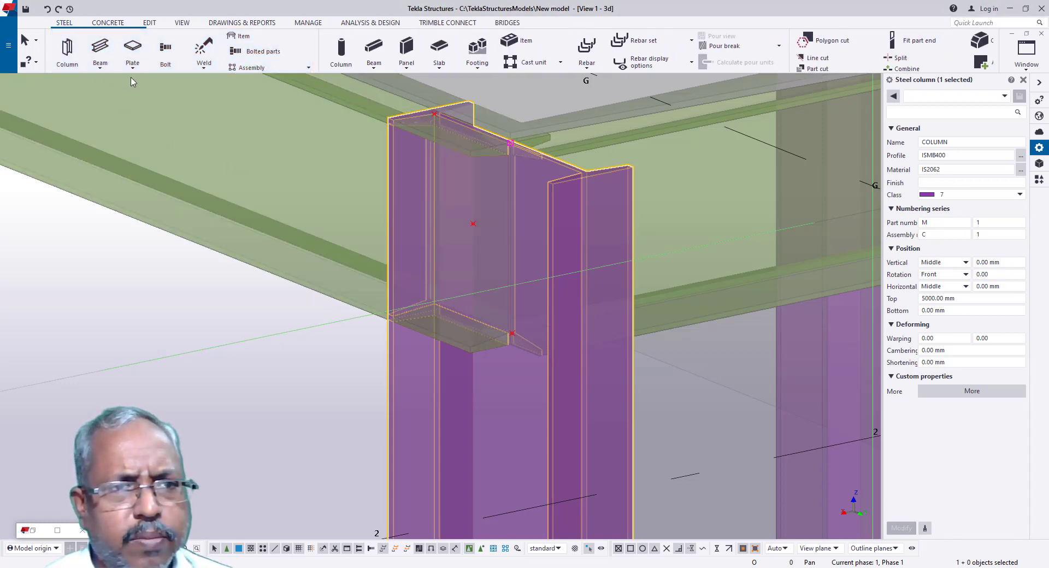
click(165, 55)
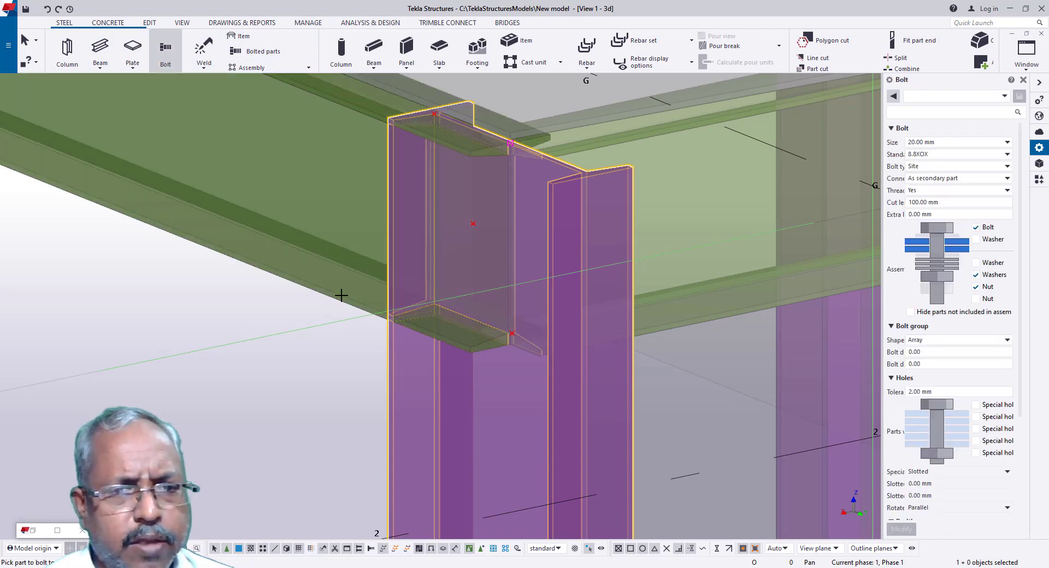
click(341, 295)
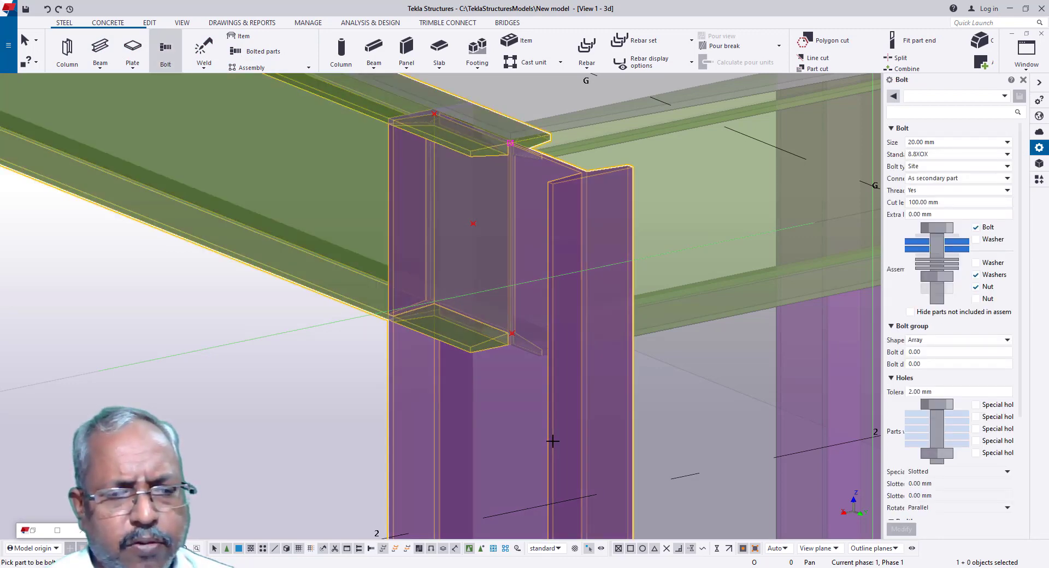
click(552, 441)
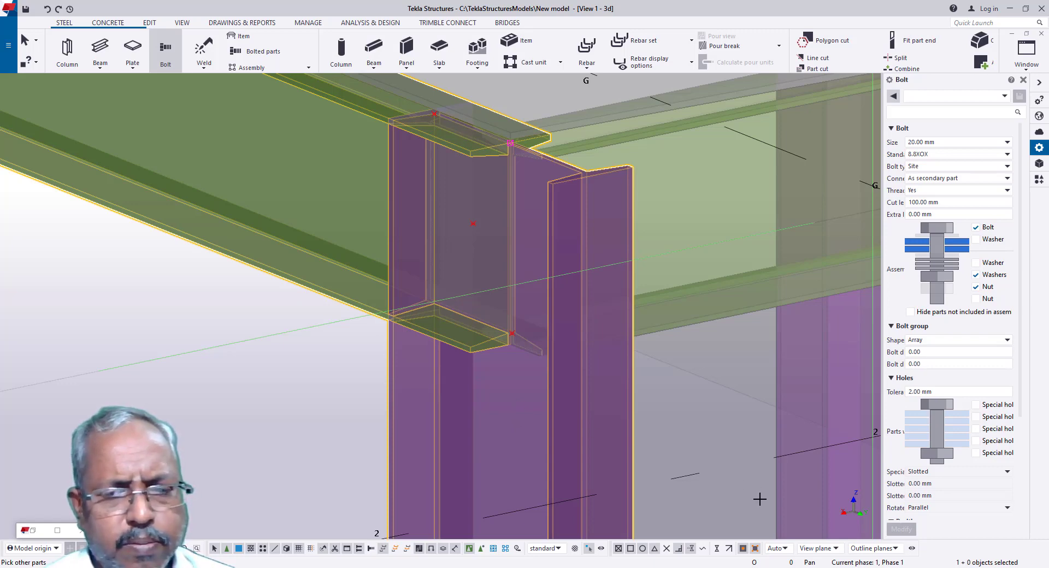
middle_click(749, 524)
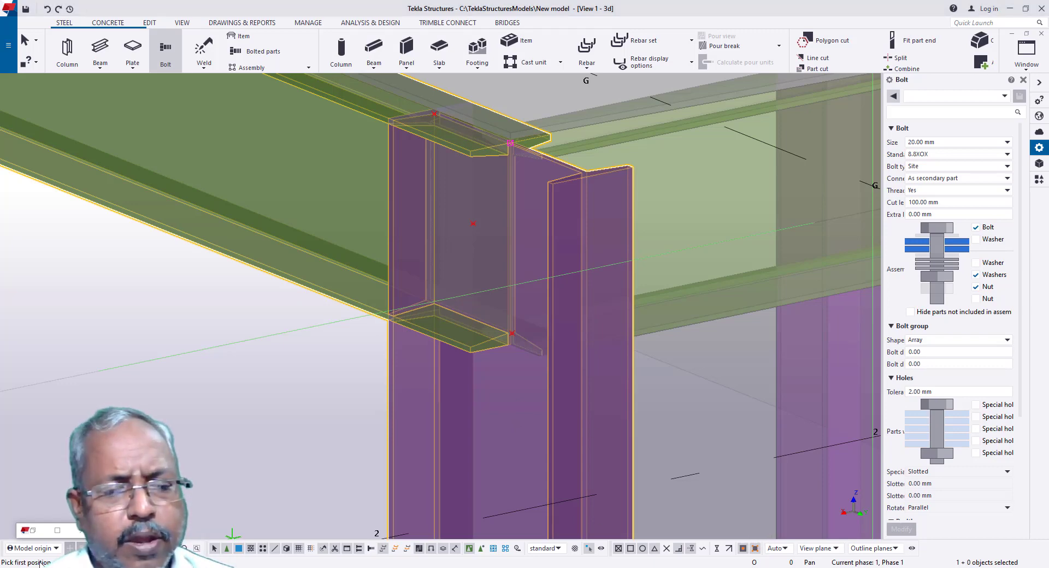
scroll(473, 224, up, 5)
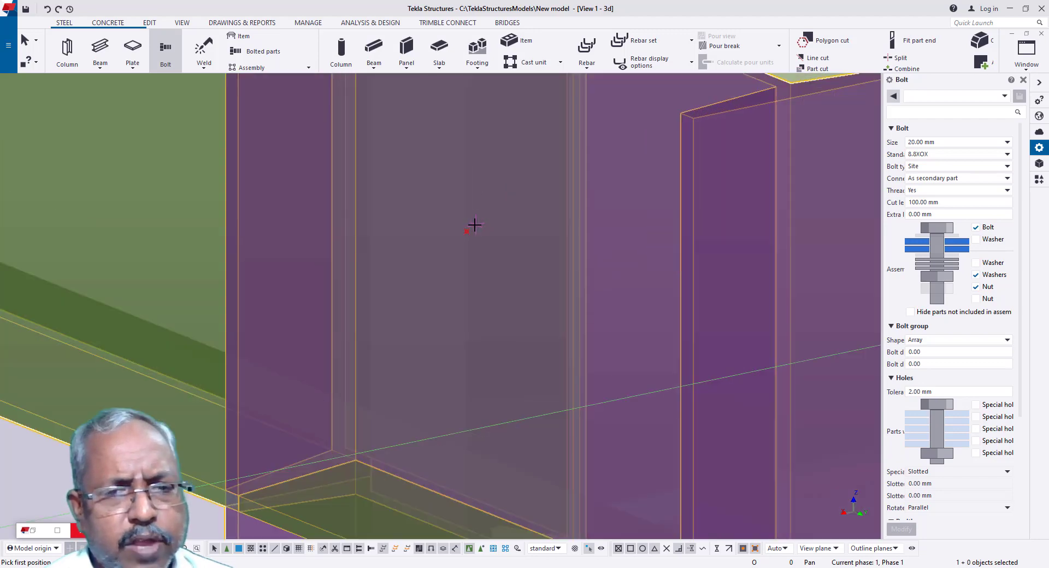
scroll(468, 231, down, 5)
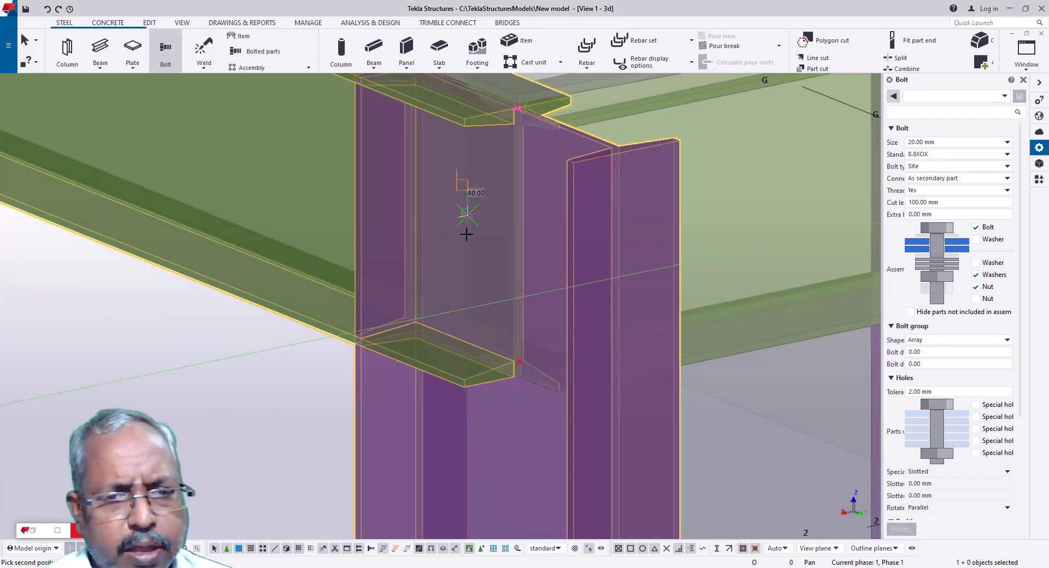
click(468, 214)
click(460, 340)
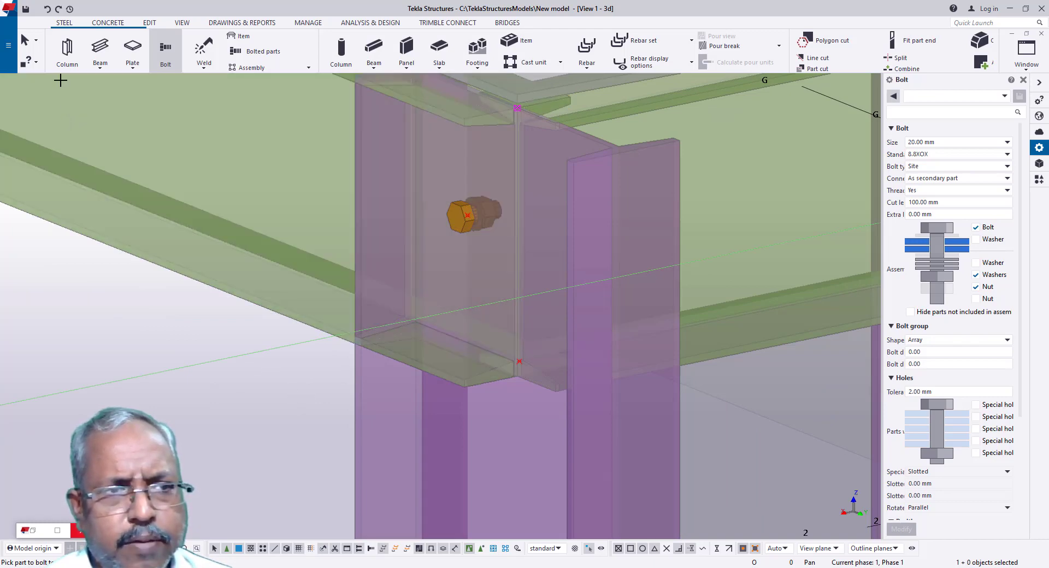
click(25, 41)
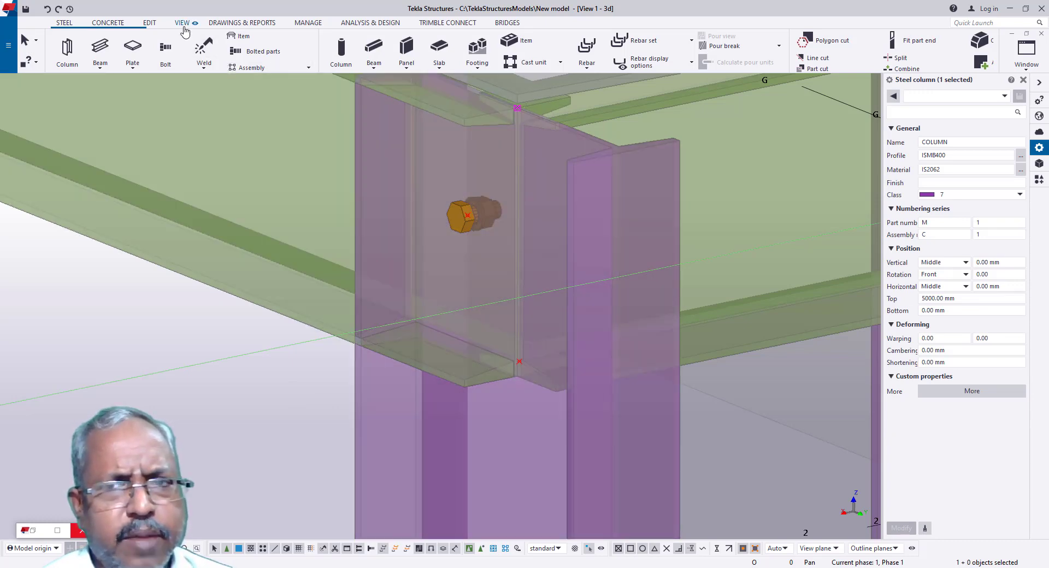
Step: Redraw the view to clear the temporary construction points around the bolted joint
click(183, 23)
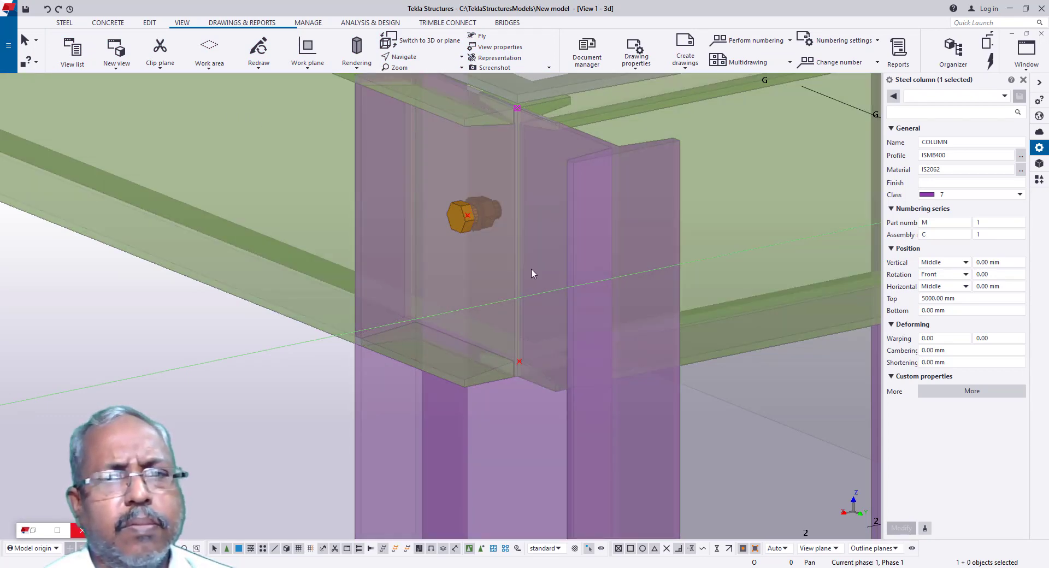
click(149, 22)
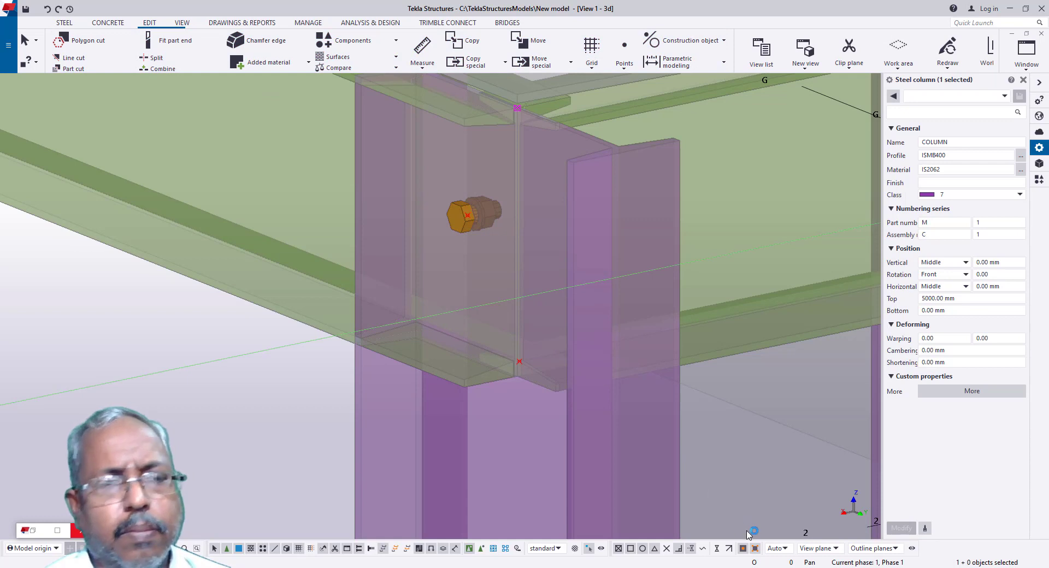
click(948, 60)
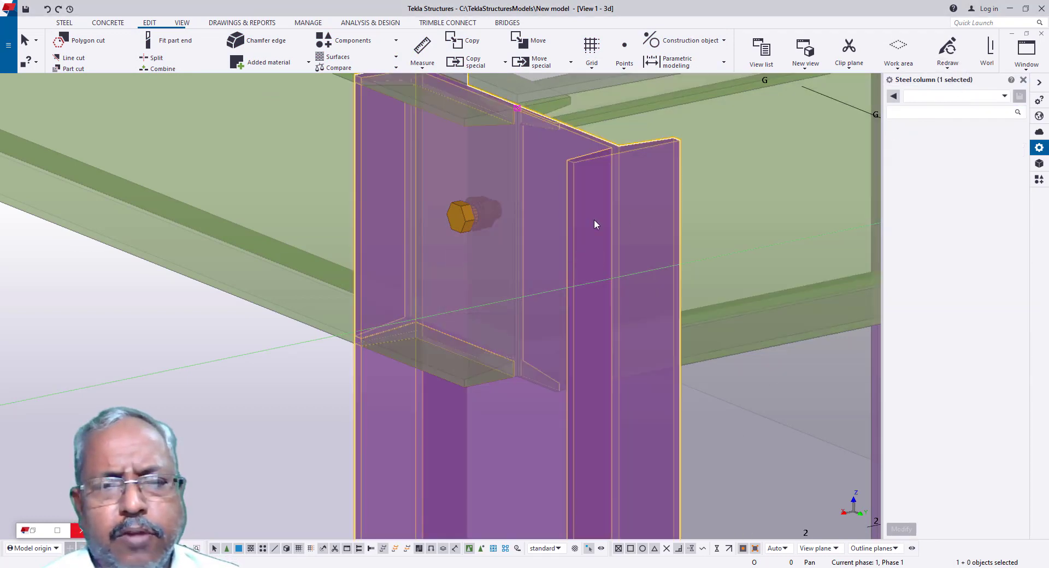
Step: Add a 6 mm all-around fillet workshop weld at the corner column on grid line H, with the beam as main part
scroll(562, 216, down, 2)
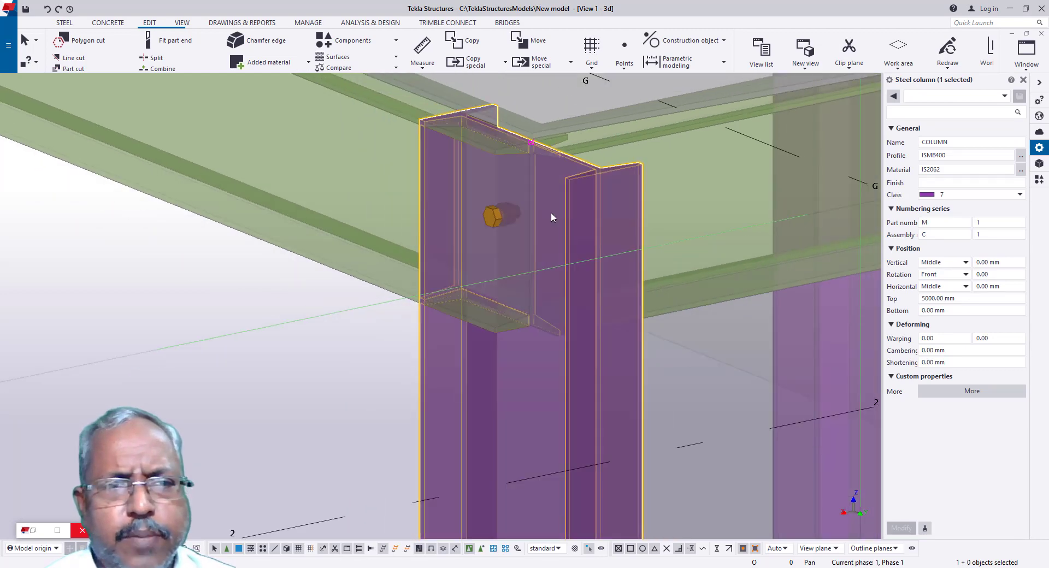
scroll(116, 51, up, 2)
scroll(116, 51, up, 1)
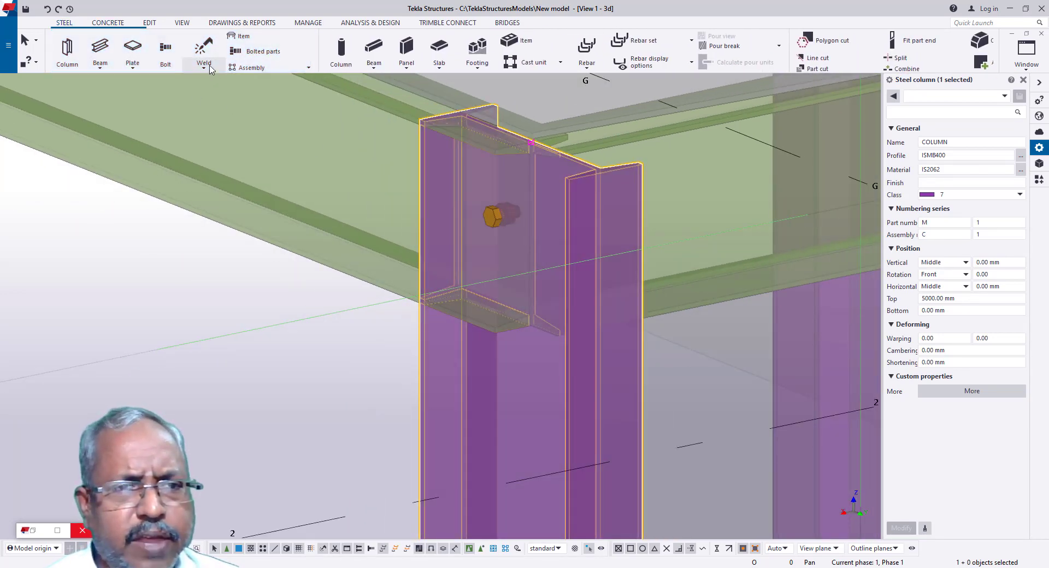
click(204, 49)
scroll(531, 256, down, 3)
scroll(491, 246, down, 6)
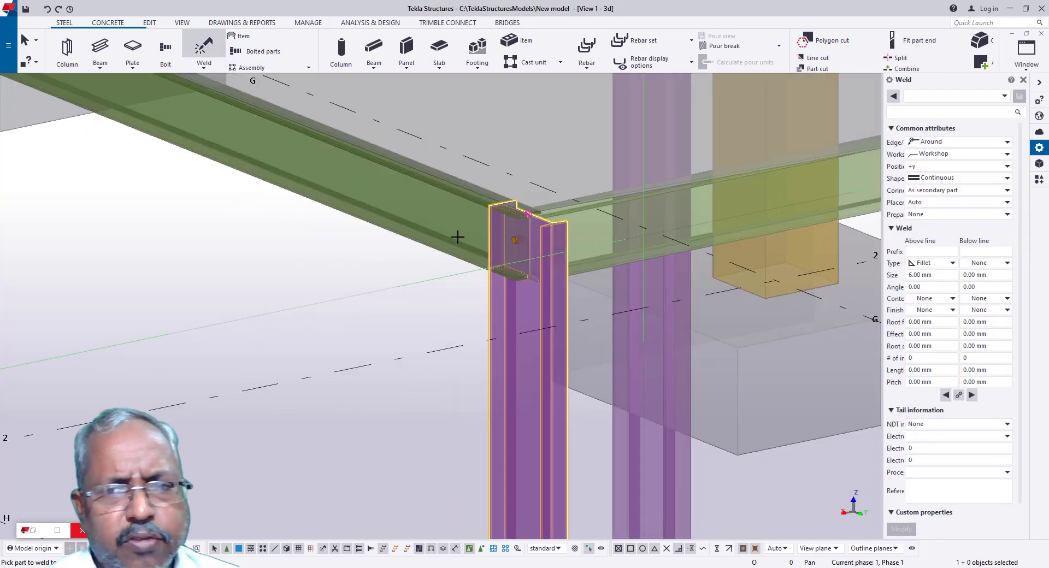
scroll(398, 237, down, 2)
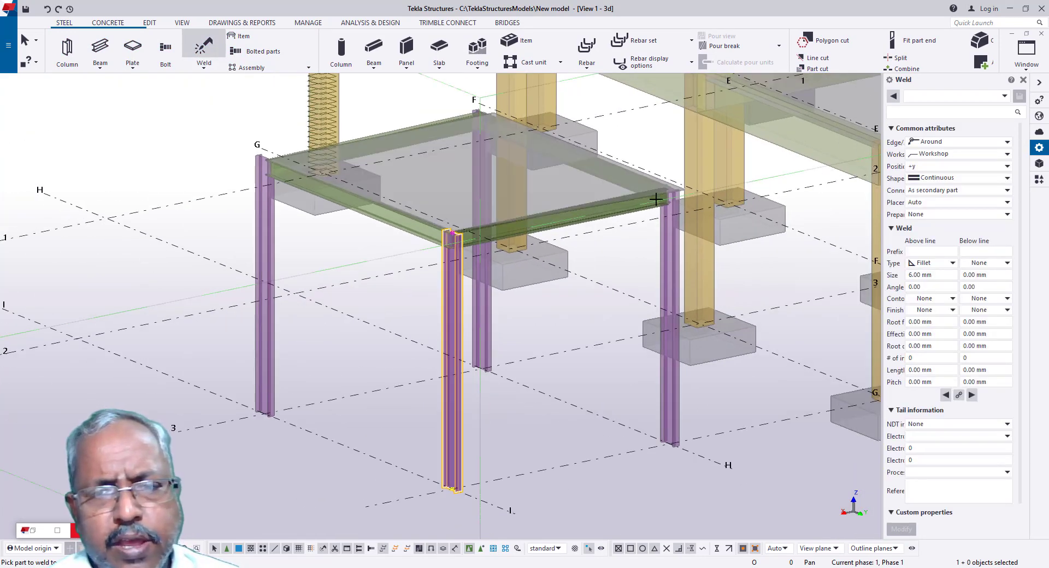
scroll(689, 188, up, 8)
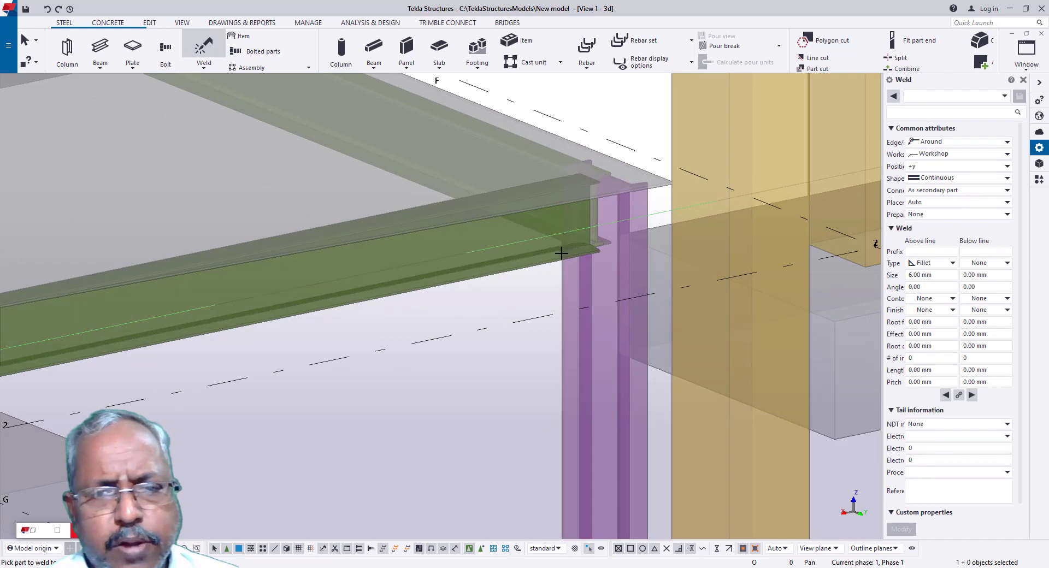
click(568, 249)
click(617, 268)
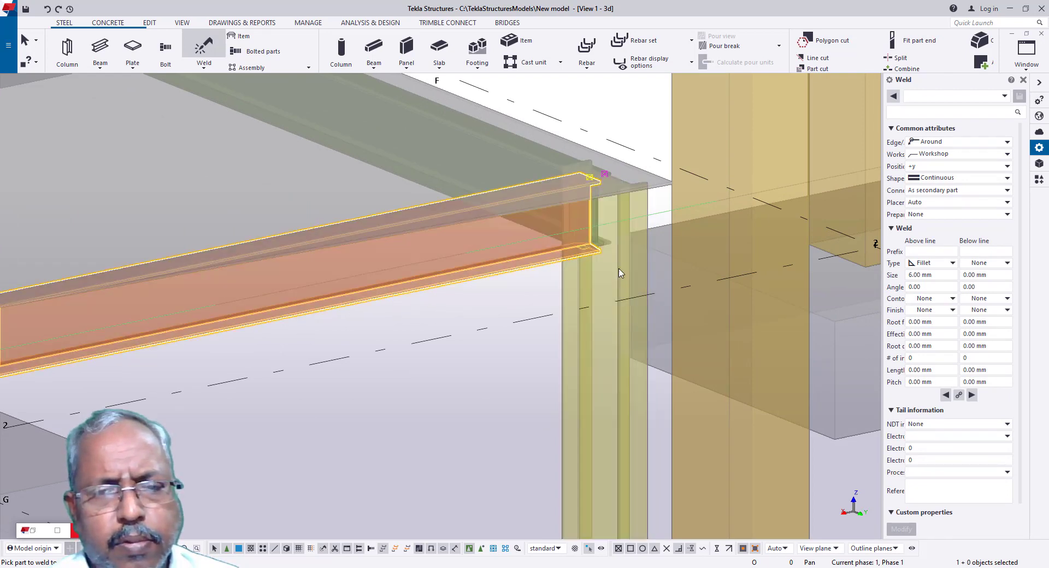
Step: Weld the same beam to the grid line H corner column with a 6 mm fillet, taking the column as main part
scroll(597, 176, up, 3)
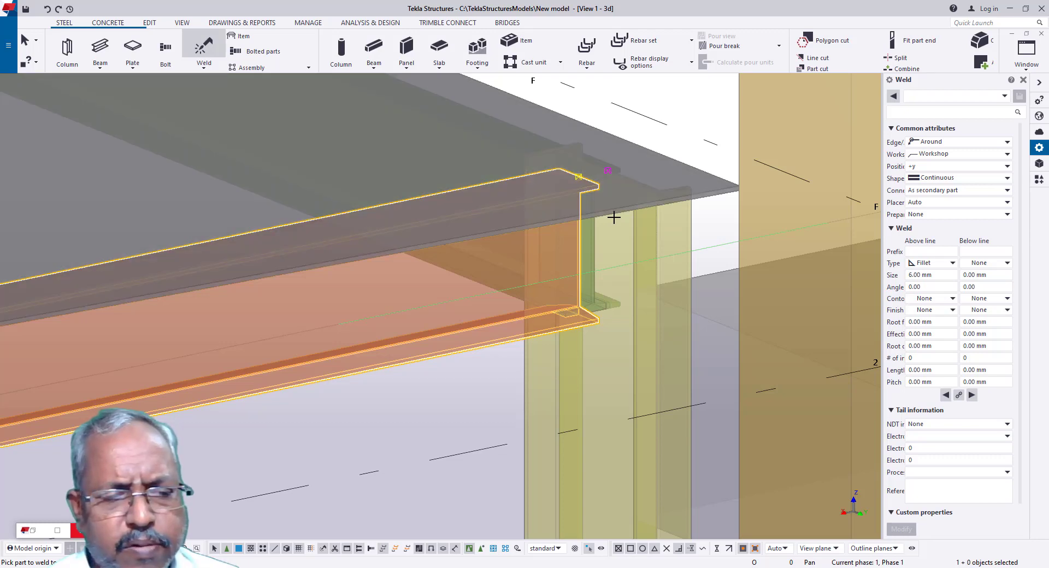
scroll(613, 218, down, 2)
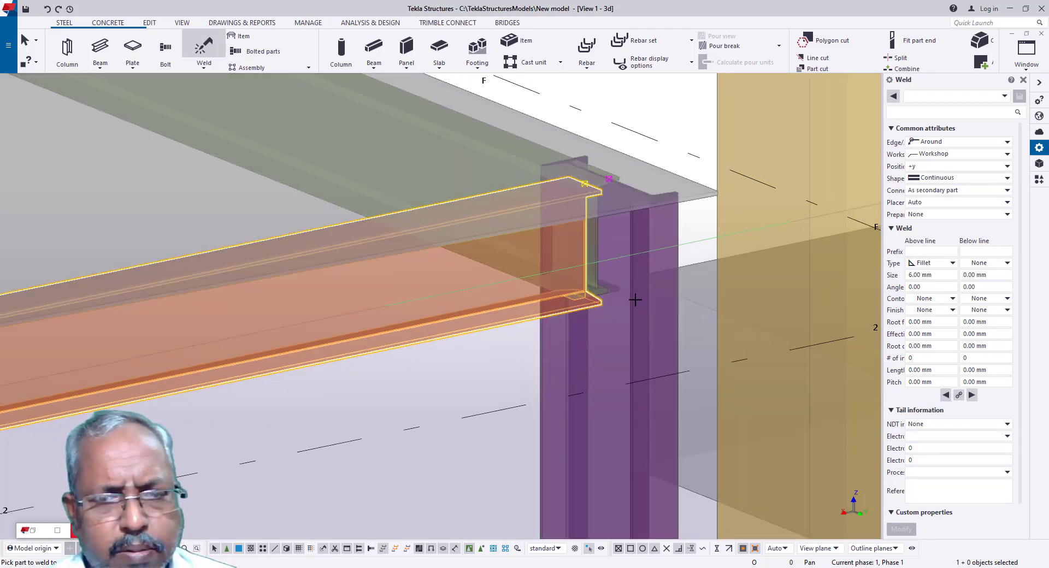
click(635, 299)
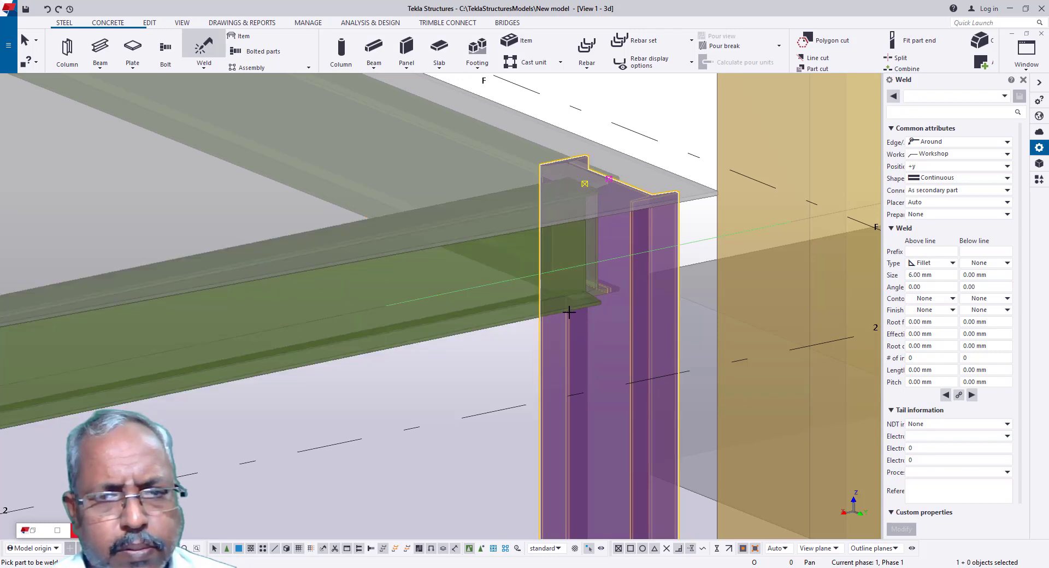
click(569, 312)
scroll(628, 292, up, 1)
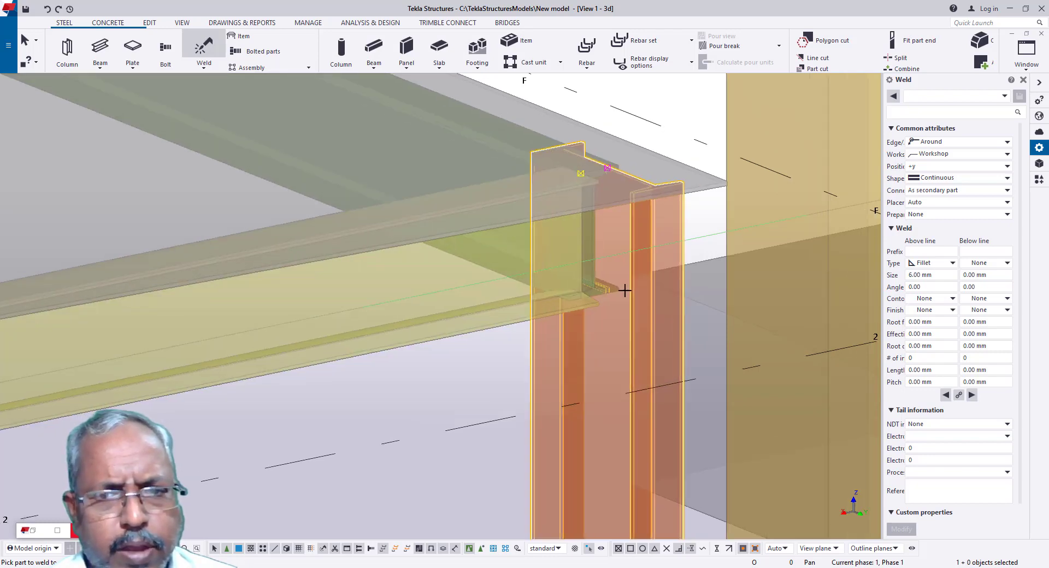
scroll(624, 290, up, 4)
key(Escape)
click(537, 337)
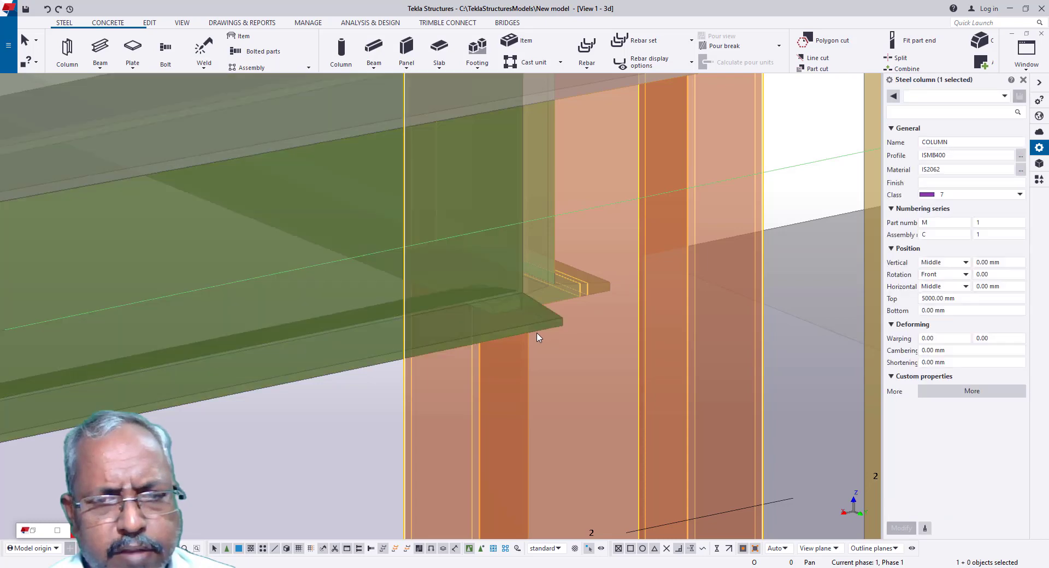
Step: Weld the beam along grid line I to the column at its unbolted end with a 6 mm all-around fillet weld
scroll(569, 323, down, 3)
scroll(568, 322, down, 8)
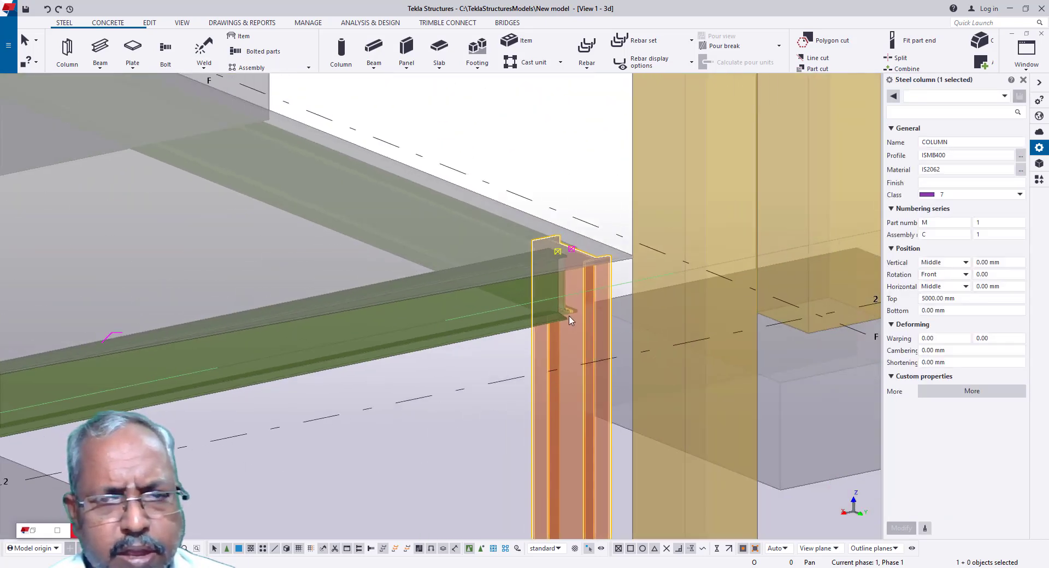
scroll(585, 262, down, 3)
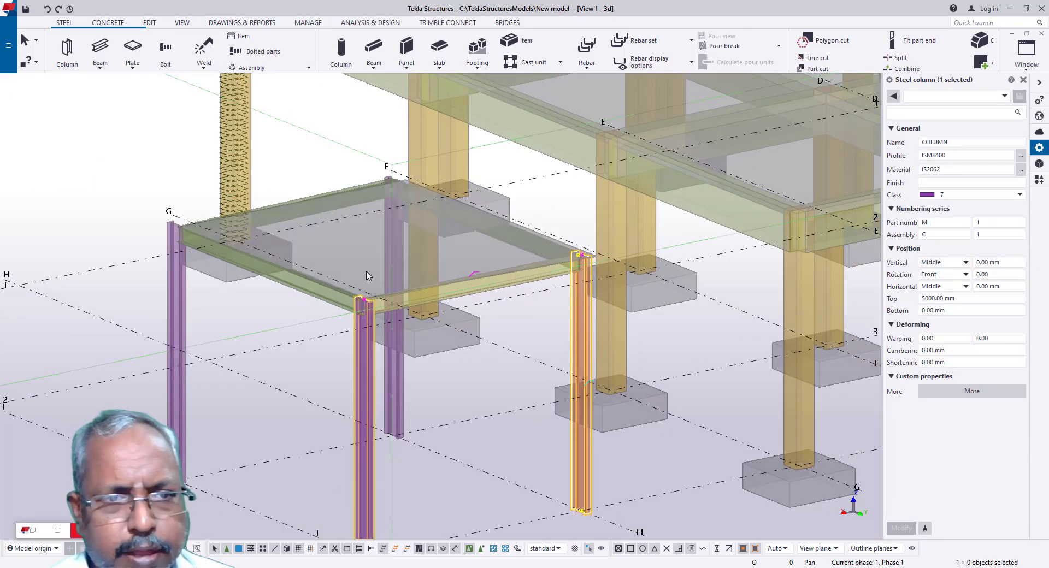
scroll(159, 211, up, 10)
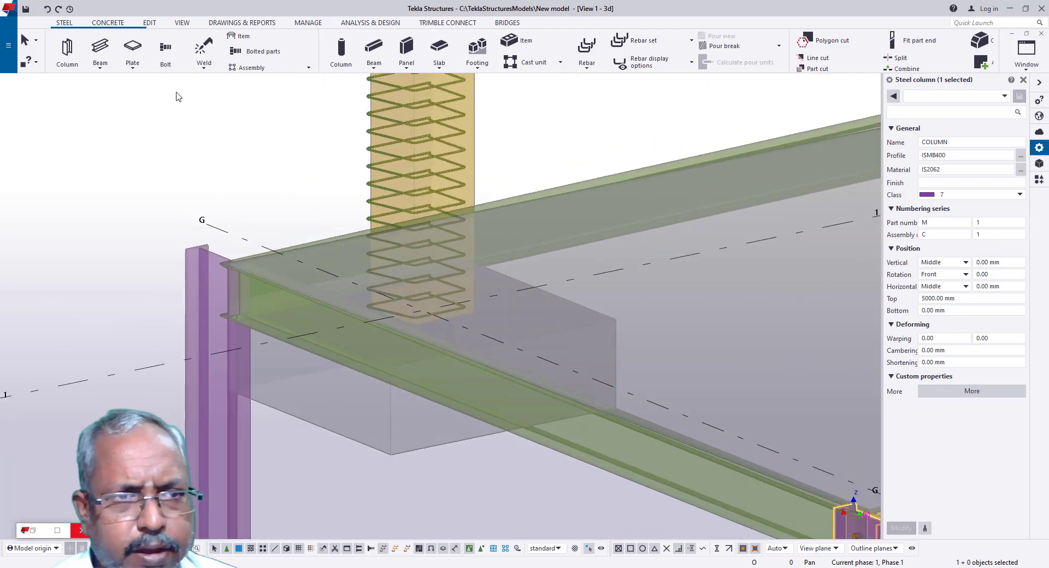
click(204, 49)
scroll(205, 270, up, 2)
click(205, 270)
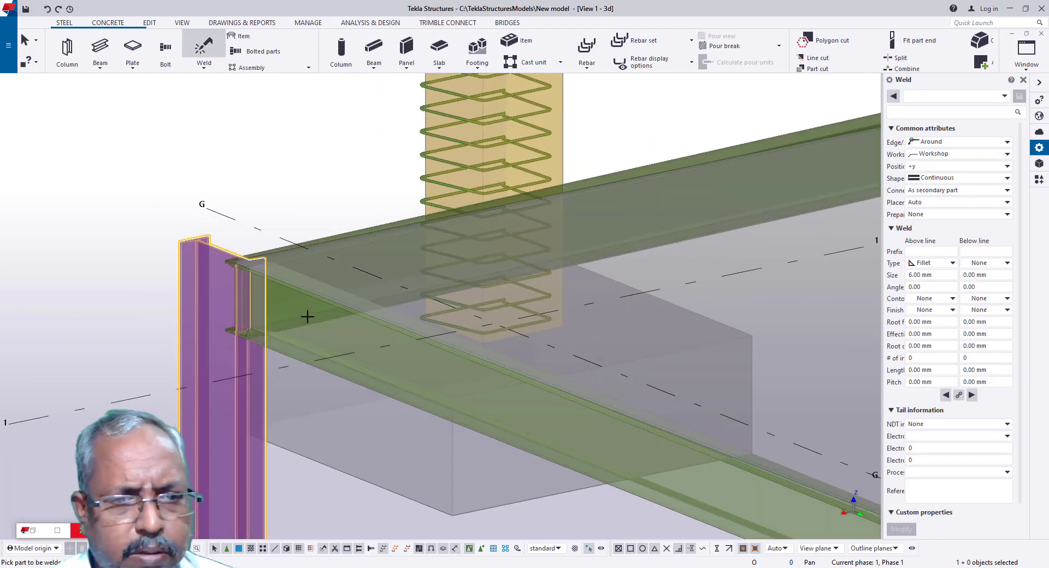
click(308, 356)
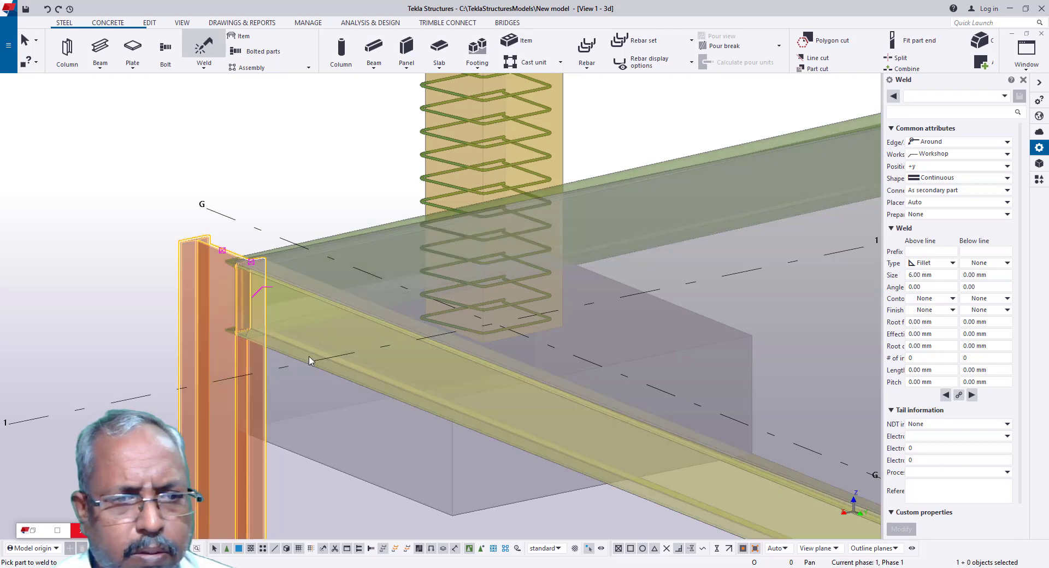
scroll(262, 300, up, 5)
scroll(283, 283, up, 3)
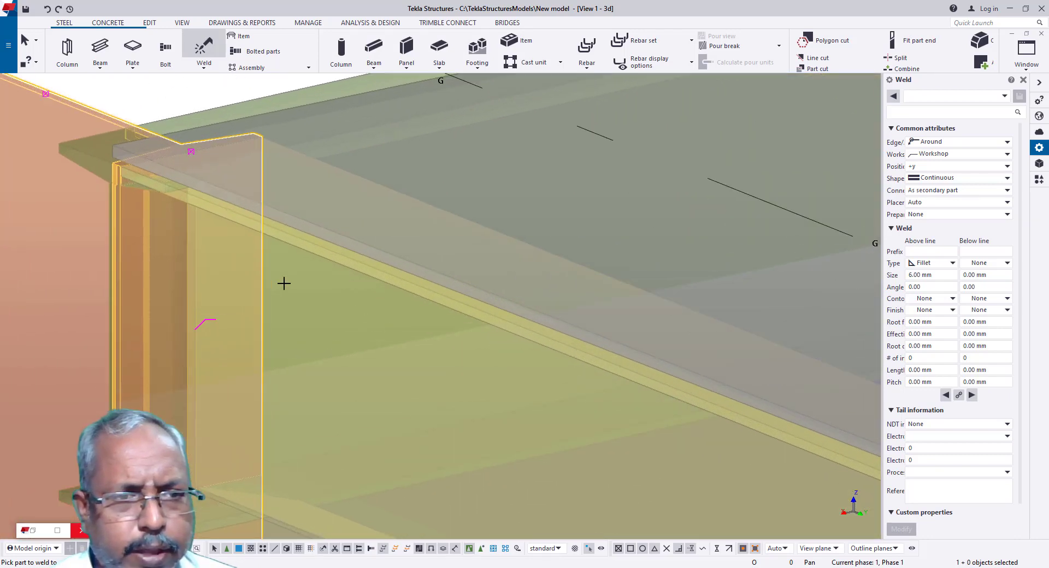
key(Escape)
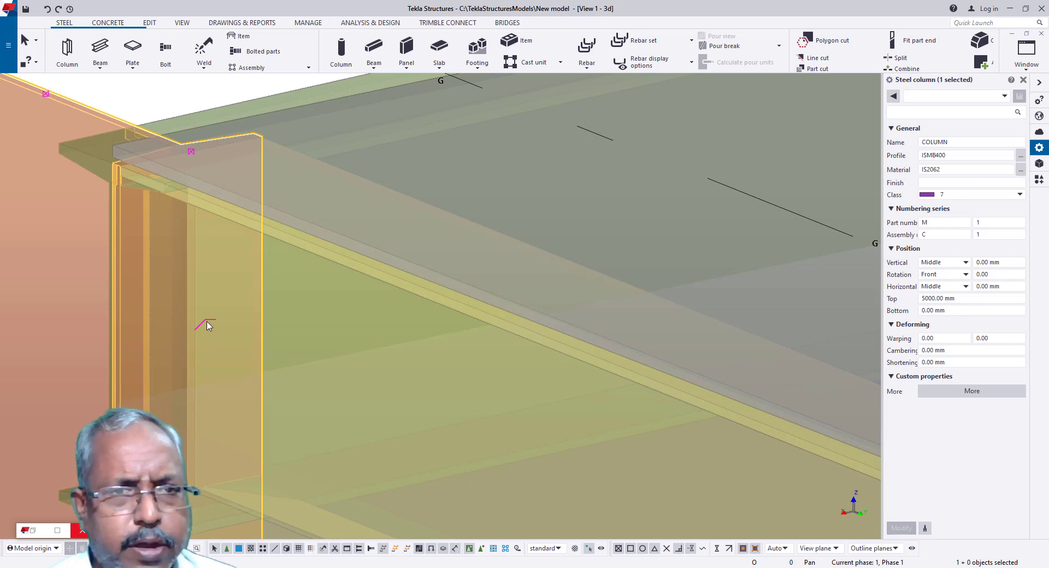
Step: Place two 400*400 concrete columns where grid line 1 crosses grid lines I and H, with the top at 5000 mm
scroll(208, 325, down, 6)
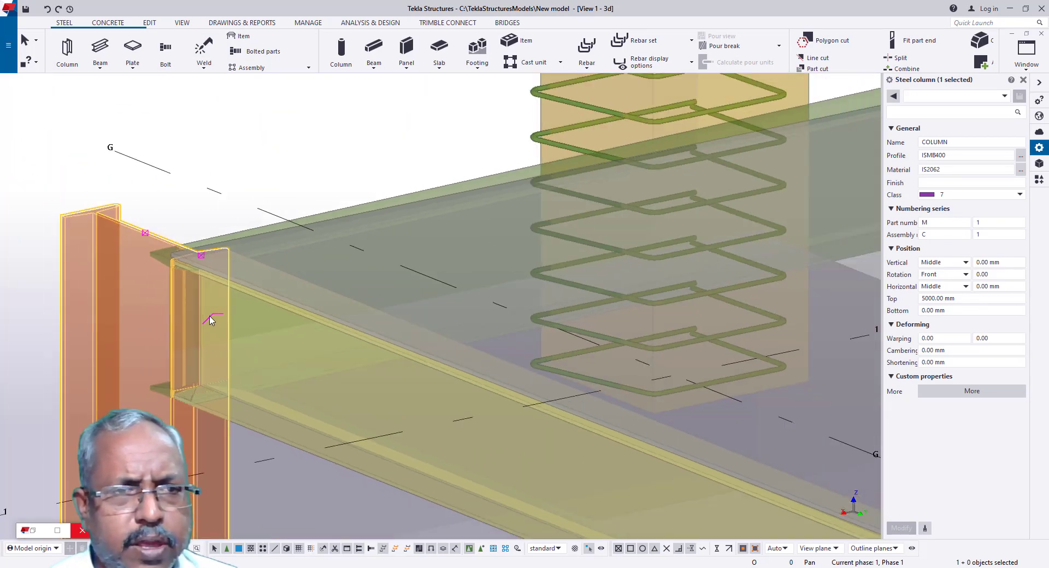
scroll(211, 319, down, 10)
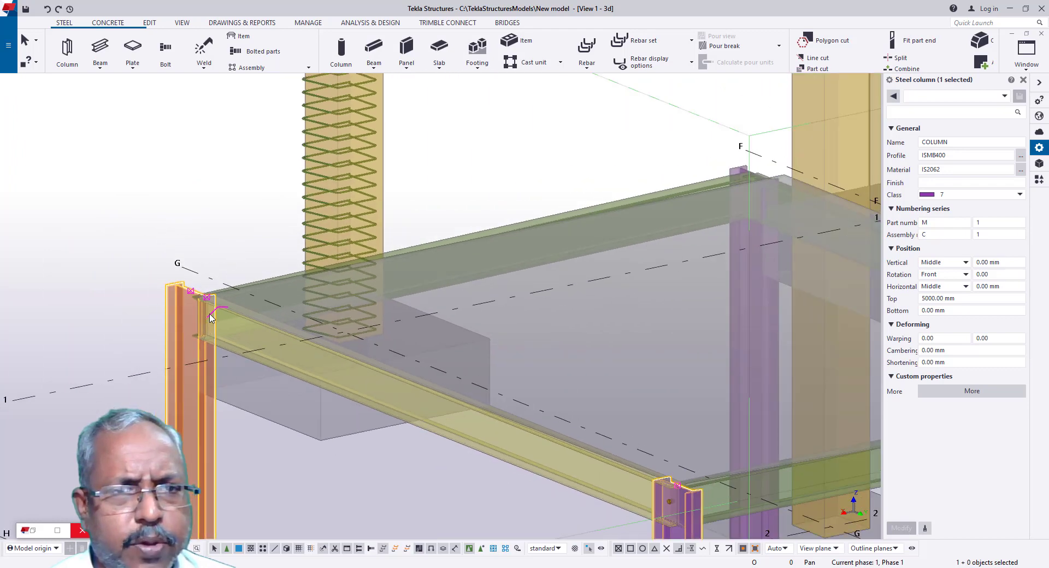
scroll(210, 319, down, 3)
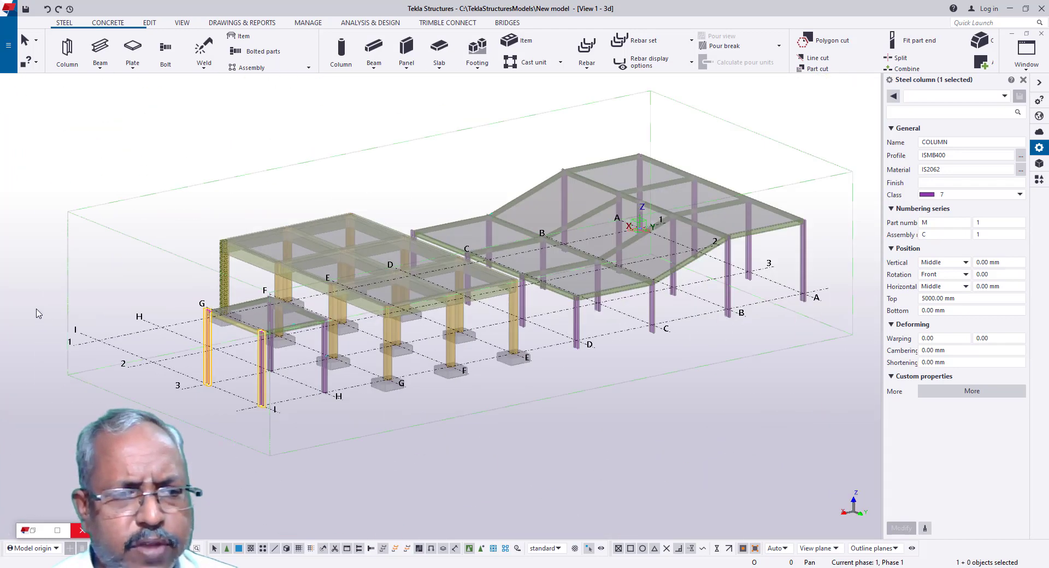
scroll(58, 304, up, 8)
click(341, 52)
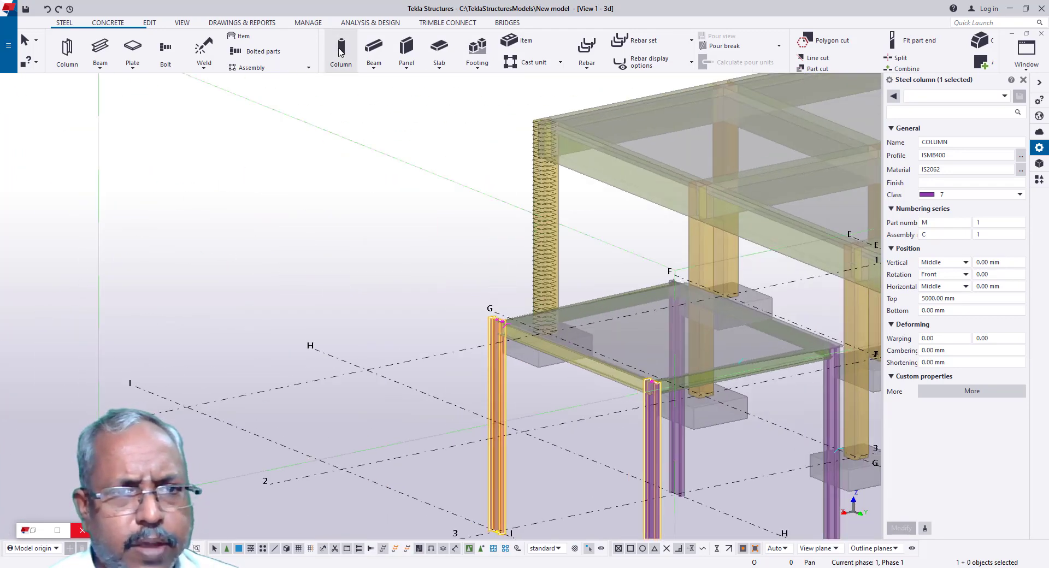
click(186, 406)
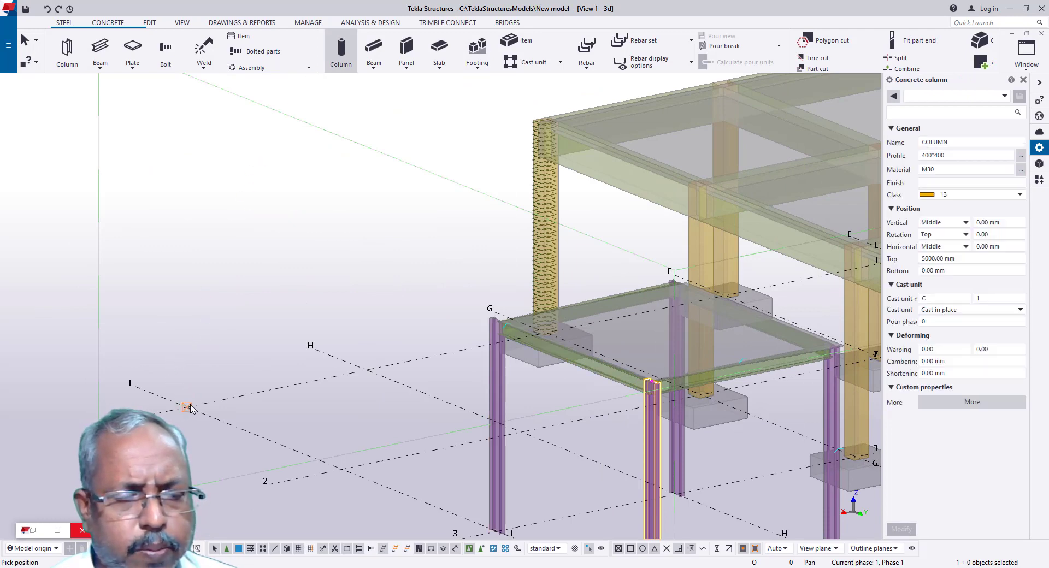
click(365, 372)
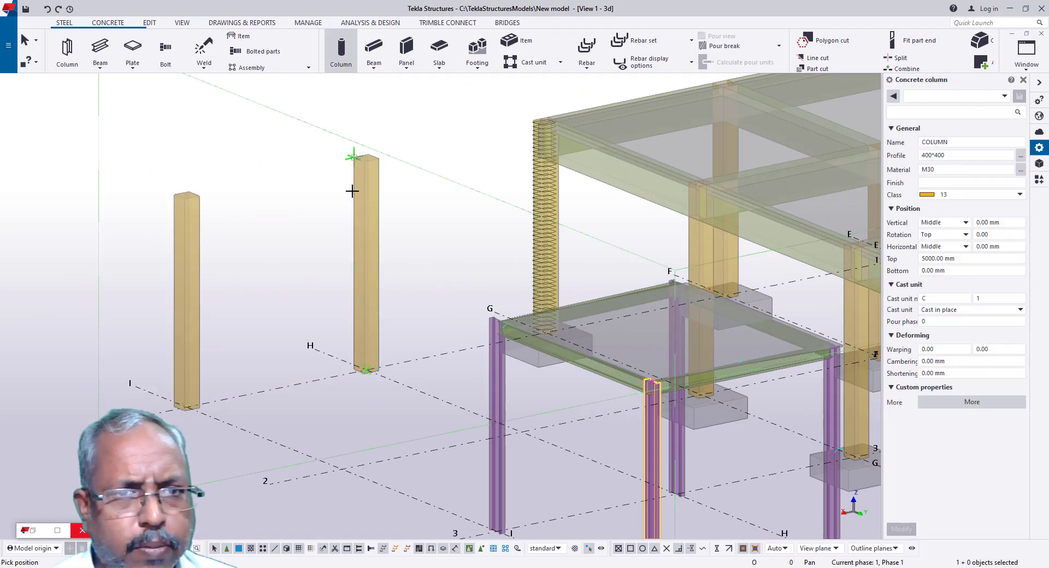
key(Escape)
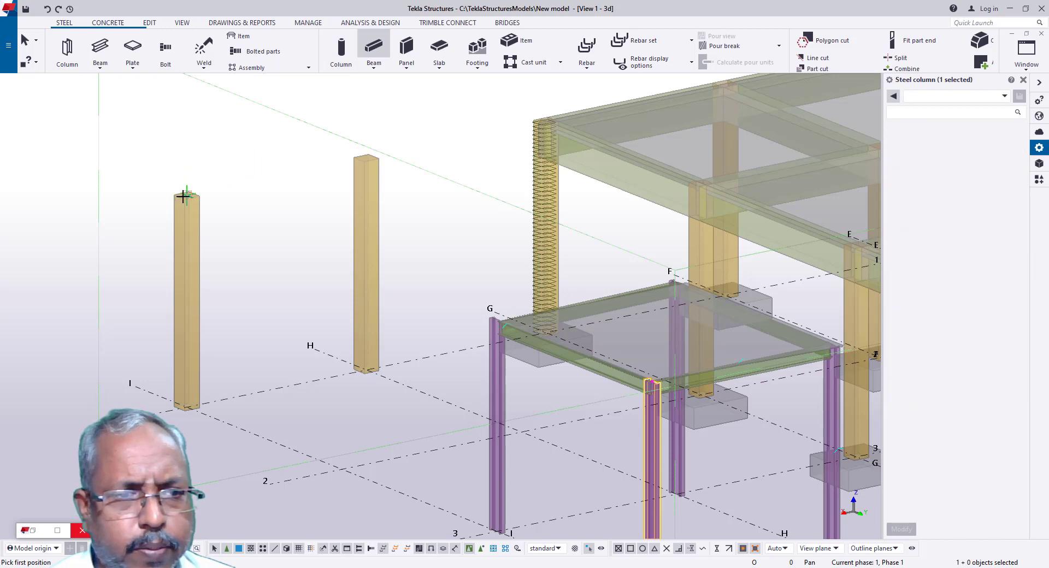
Step: Add an 800*400 concrete beam of M30 between the tops of the two new concrete columns on grid line 1
click(184, 194)
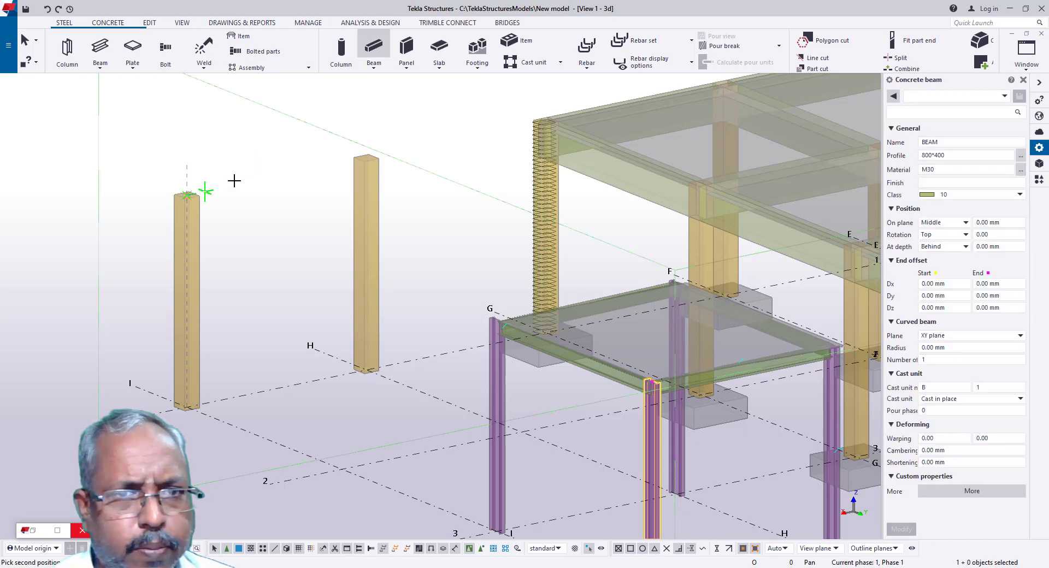
click(362, 156)
key(Escape)
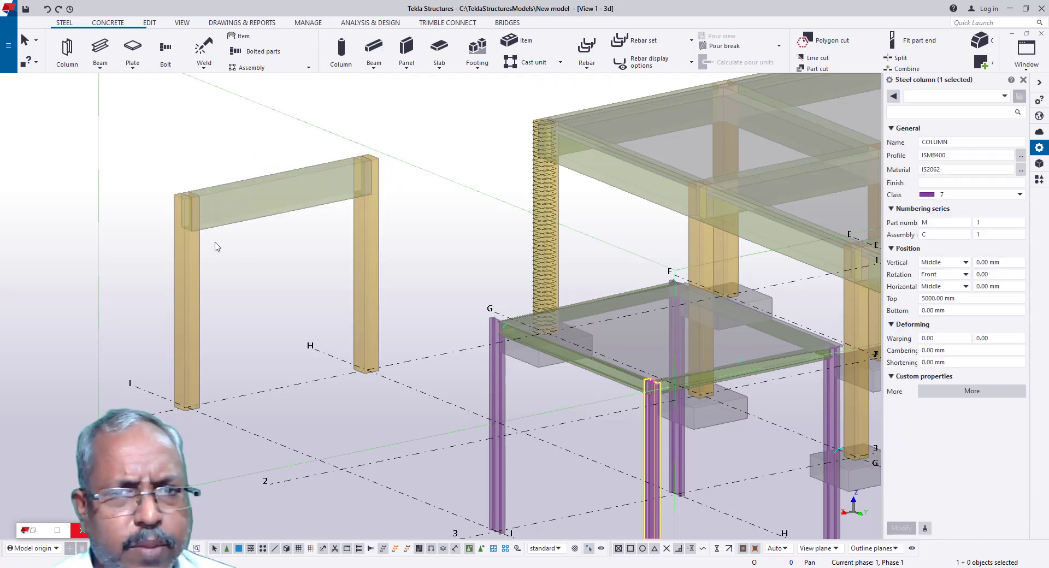
scroll(201, 248, down, 5)
scroll(209, 242, down, 2)
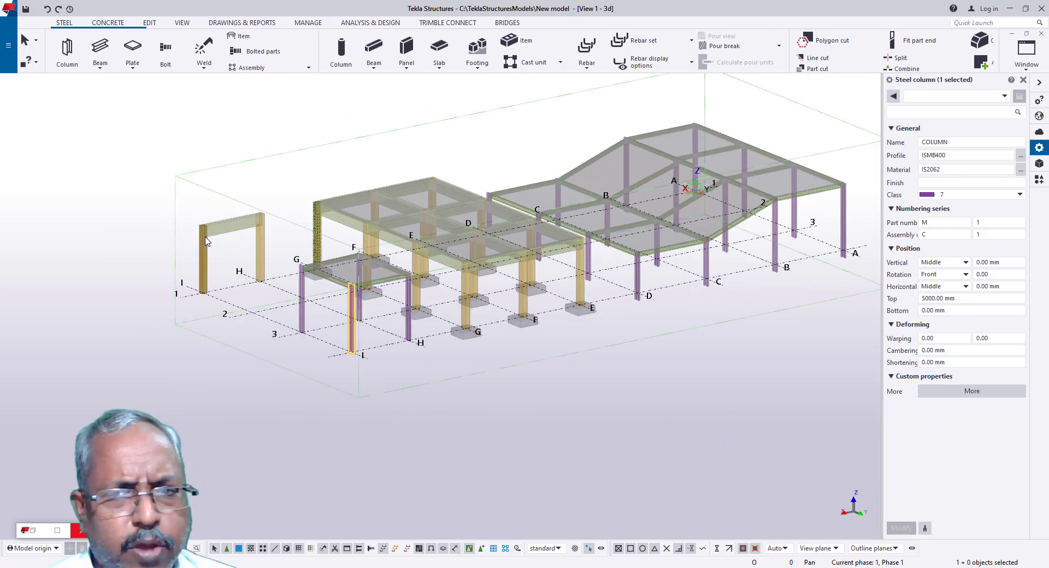
click(588, 66)
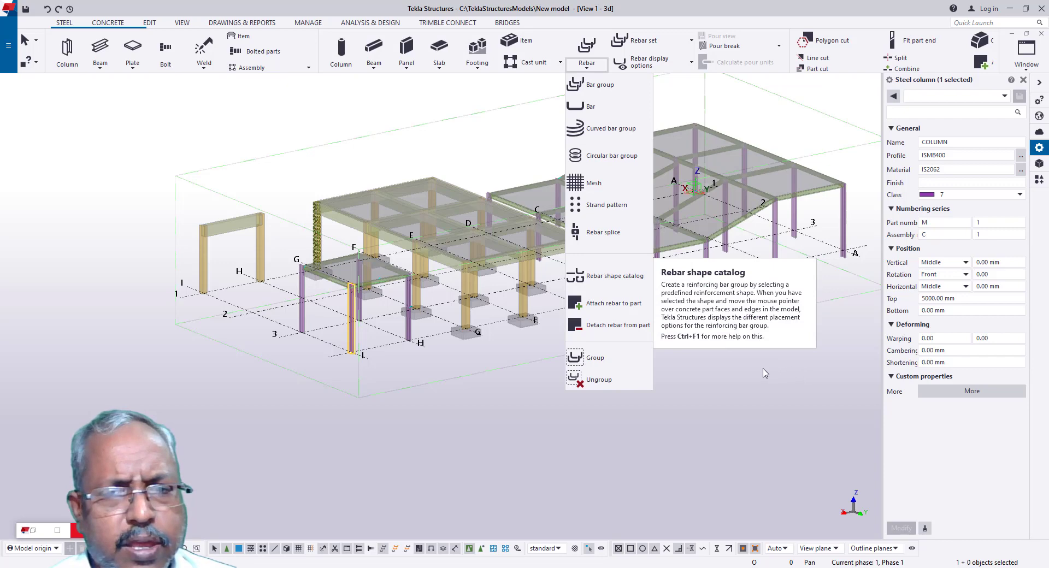
click(715, 417)
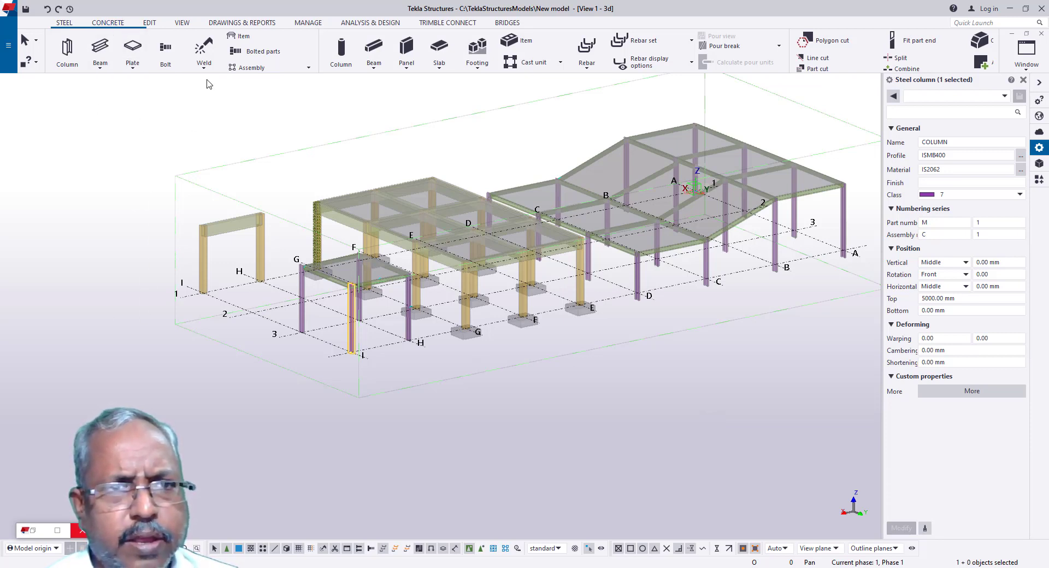
Step: Open the A_Assembly_Part_List.xsr report from the document manager
click(231, 24)
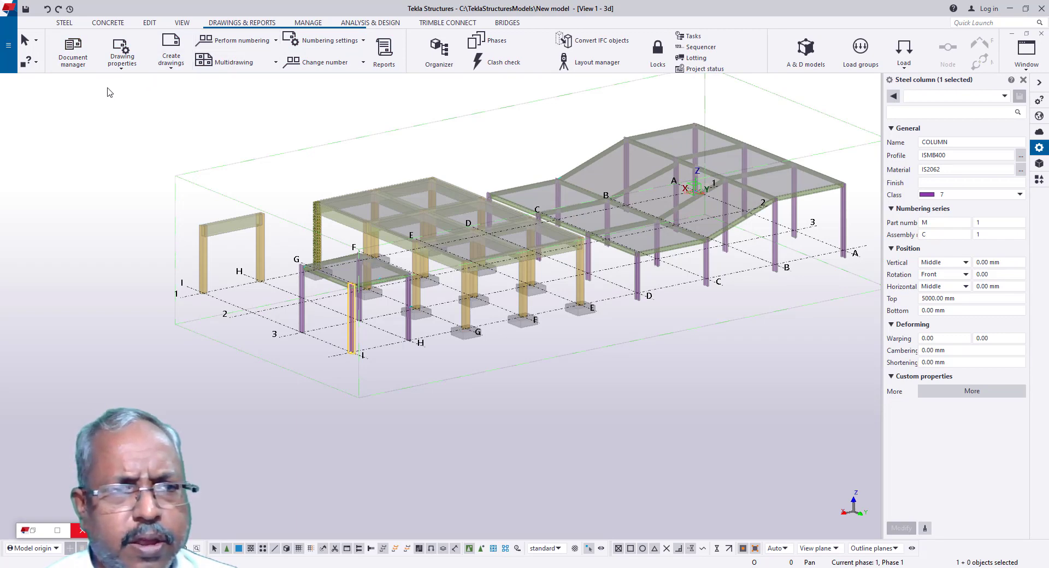
click(170, 70)
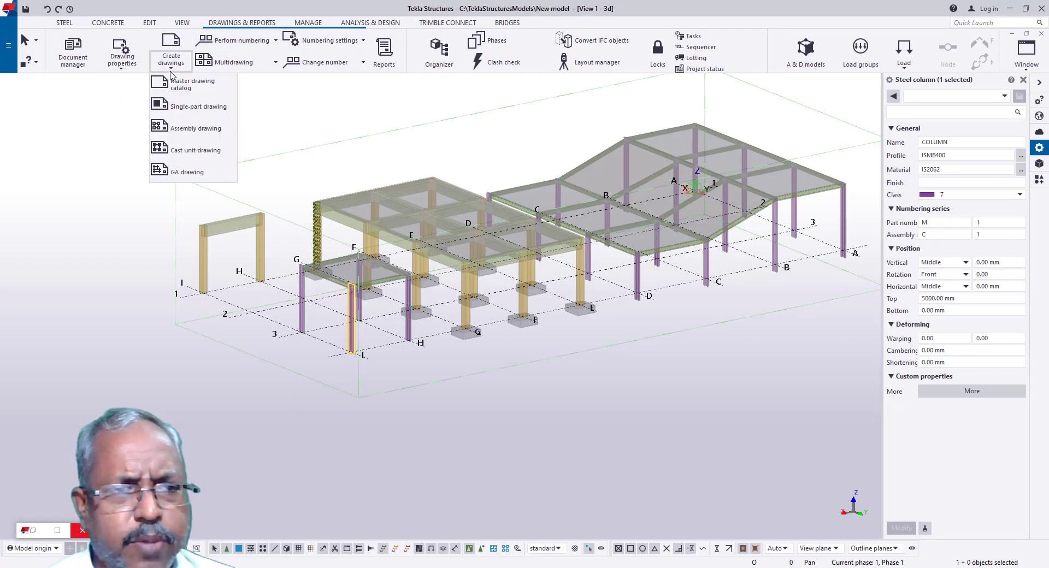
click(82, 64)
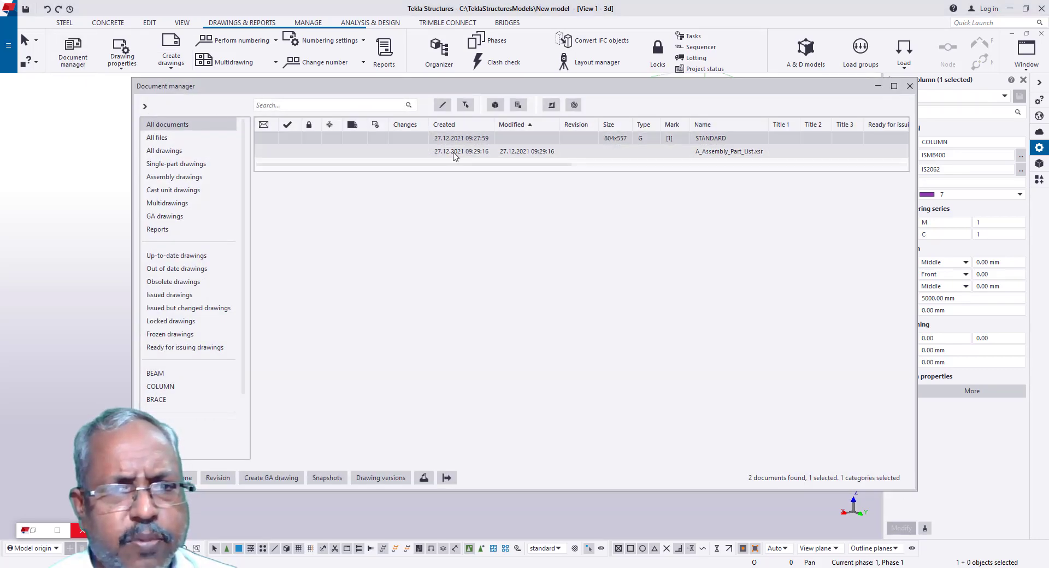
double_click(453, 153)
click(559, 274)
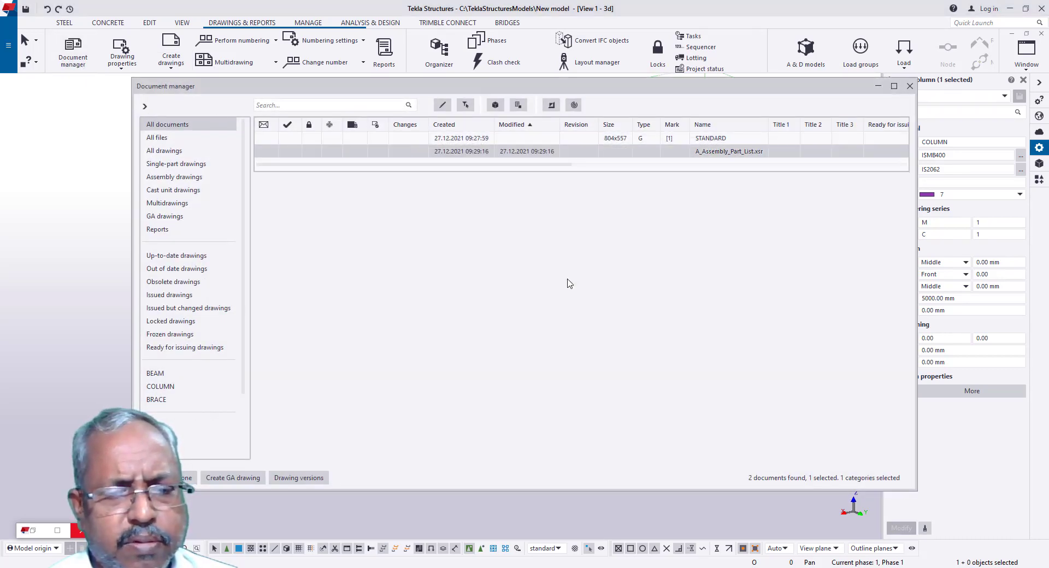
Step: Open the STANDARD general arrangement drawing, examine its 3D and grid views, and close it
double_click(480, 139)
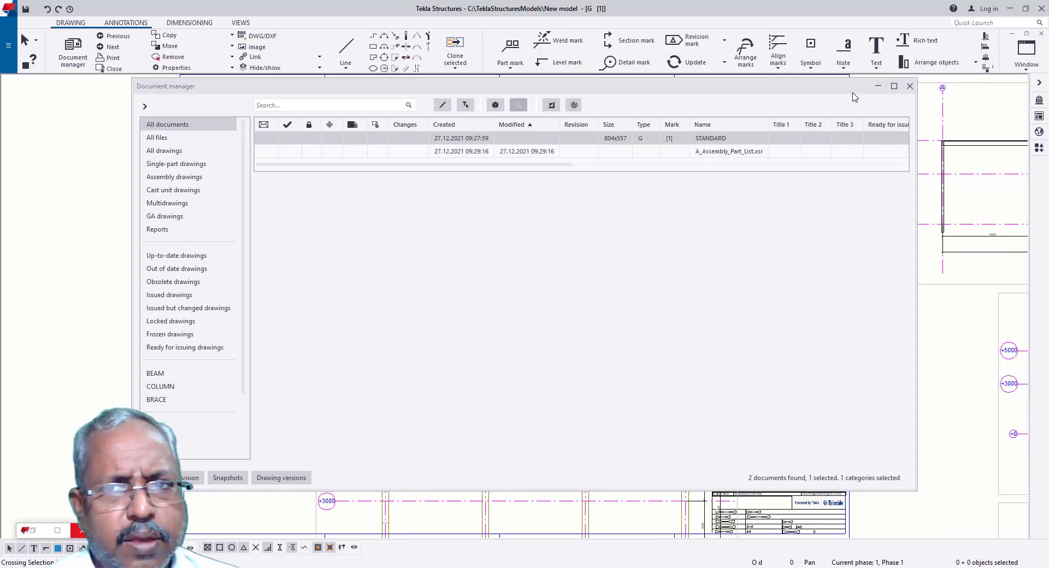
click(878, 86)
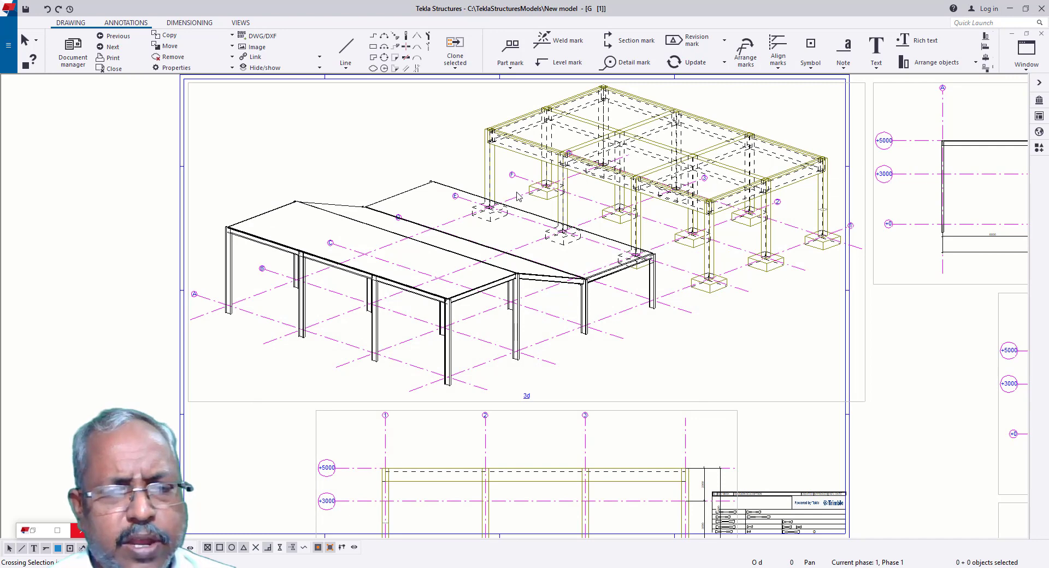
scroll(518, 196, down, 5)
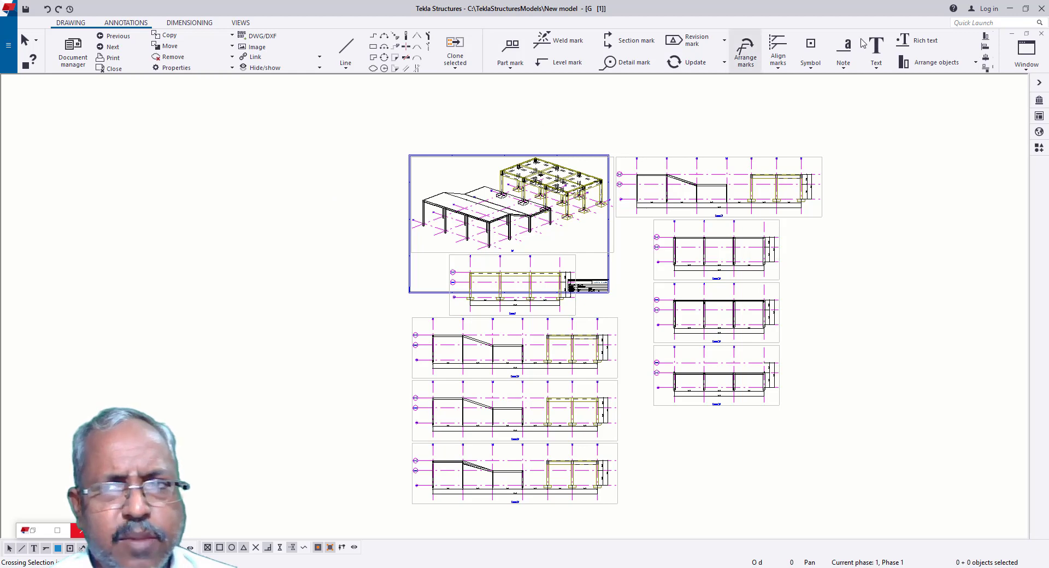
click(1041, 33)
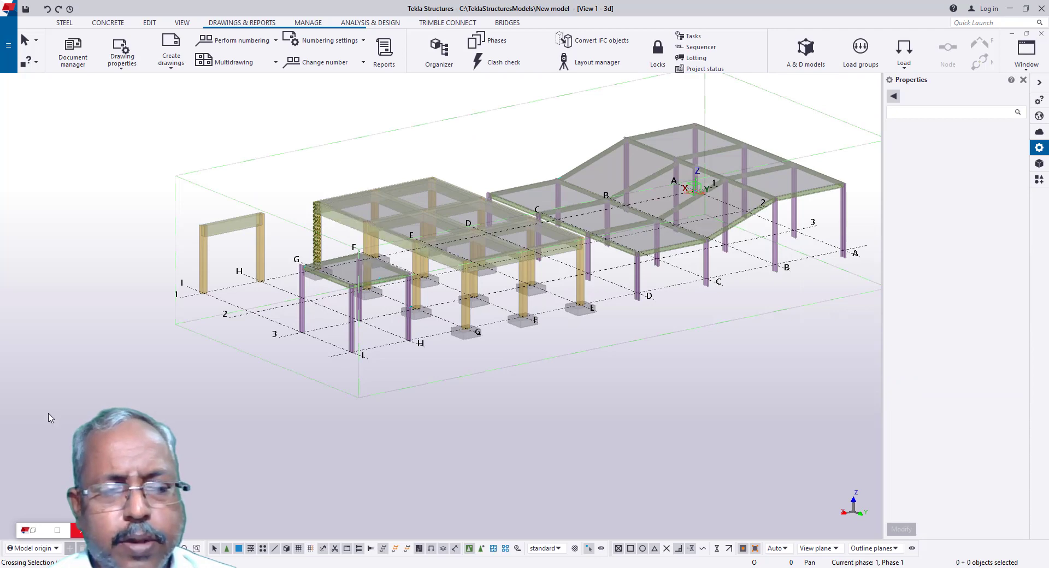
Step: Review the profiles, grades, lengths and weights in the assembly part list report, and close the report
click(57, 530)
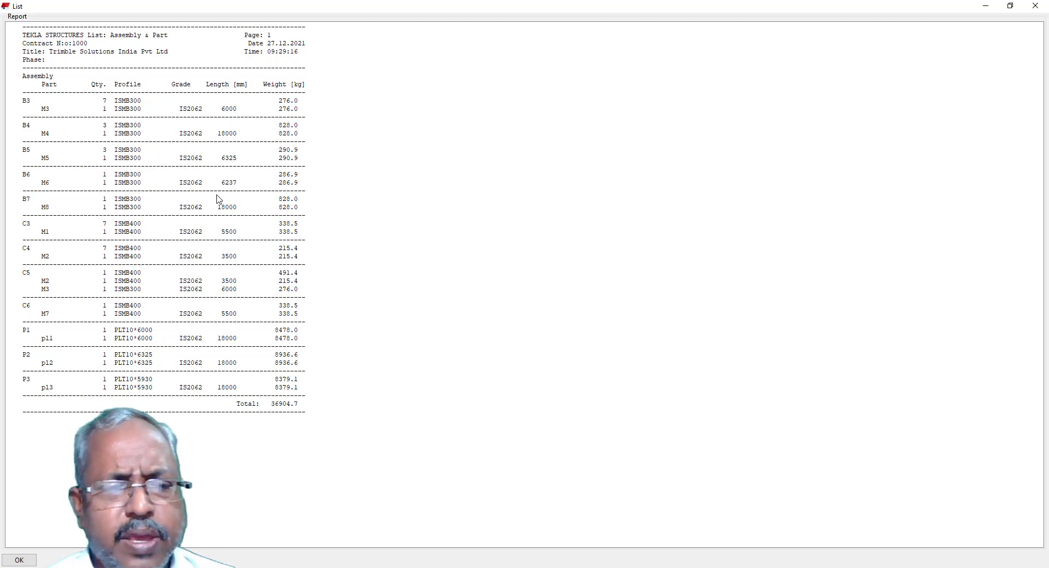
click(1035, 6)
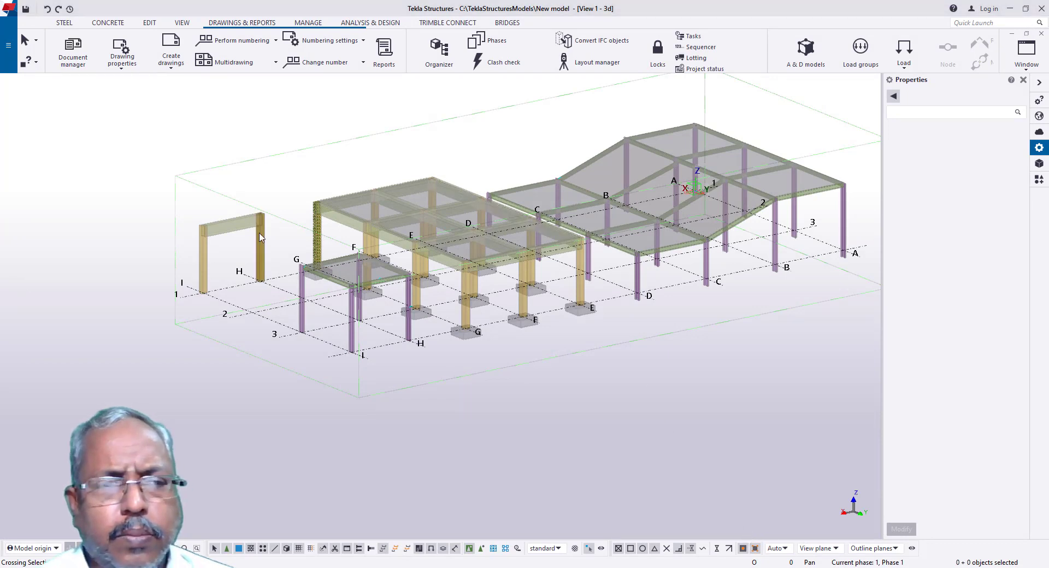
click(182, 24)
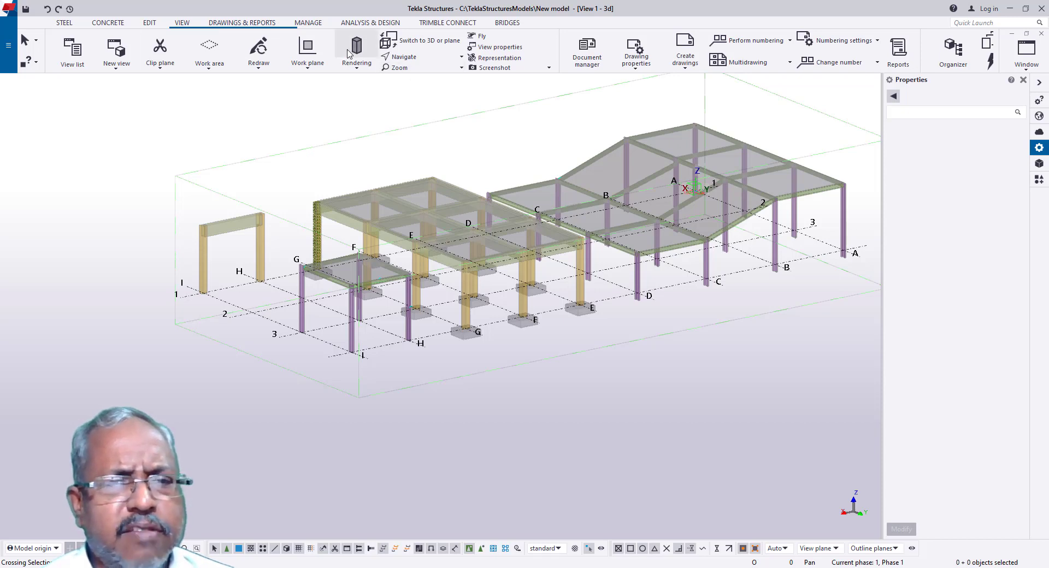
click(308, 23)
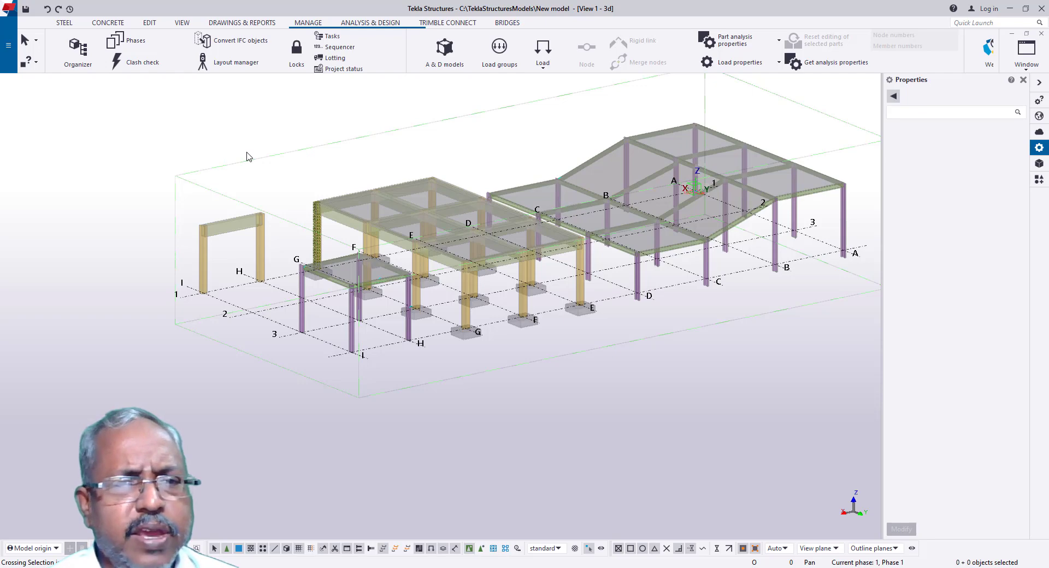
scroll(247, 157, up, 2)
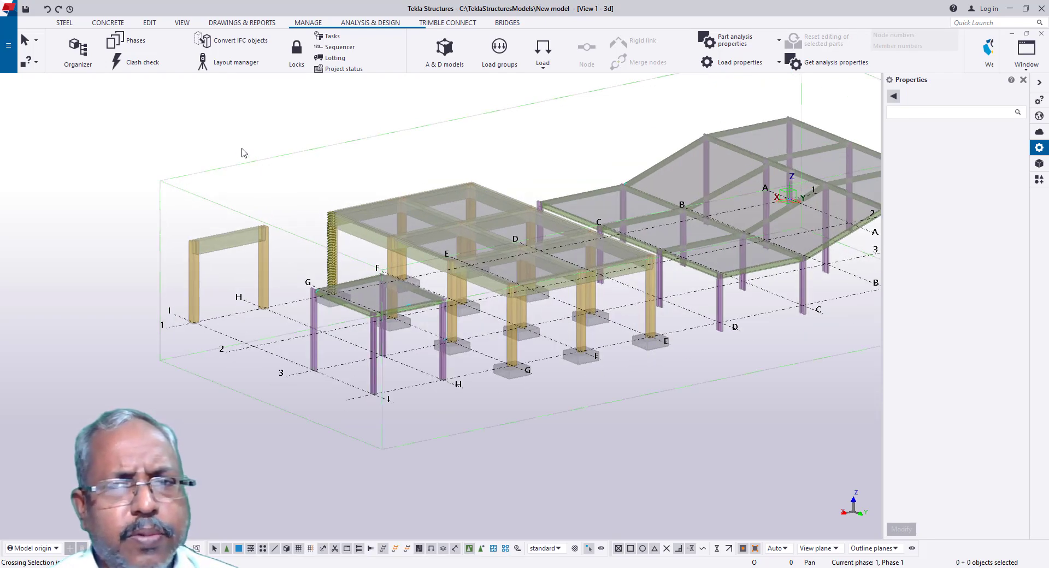
scroll(243, 152, down, 2)
scroll(242, 151, down, 1)
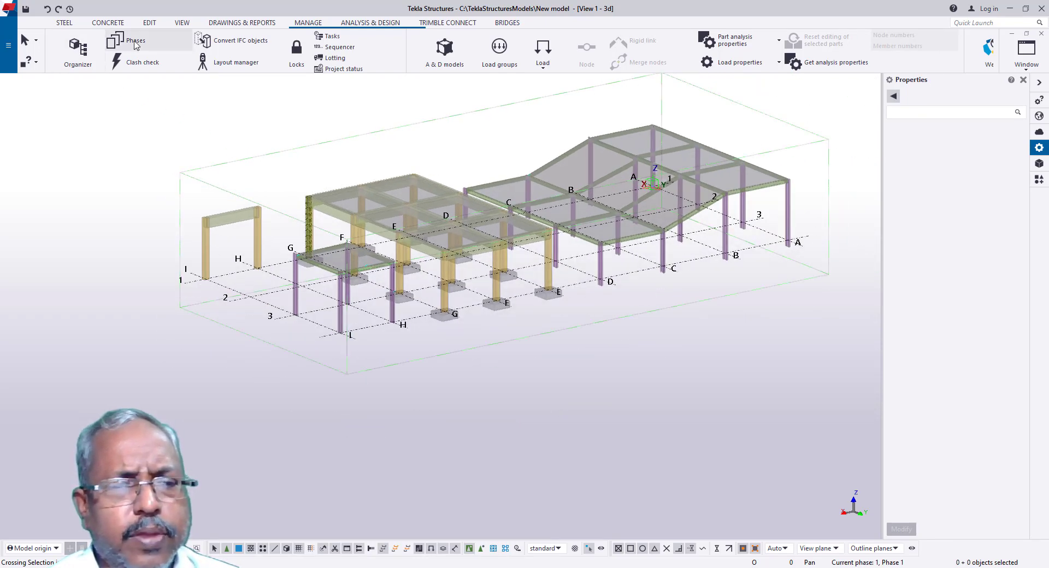
click(69, 26)
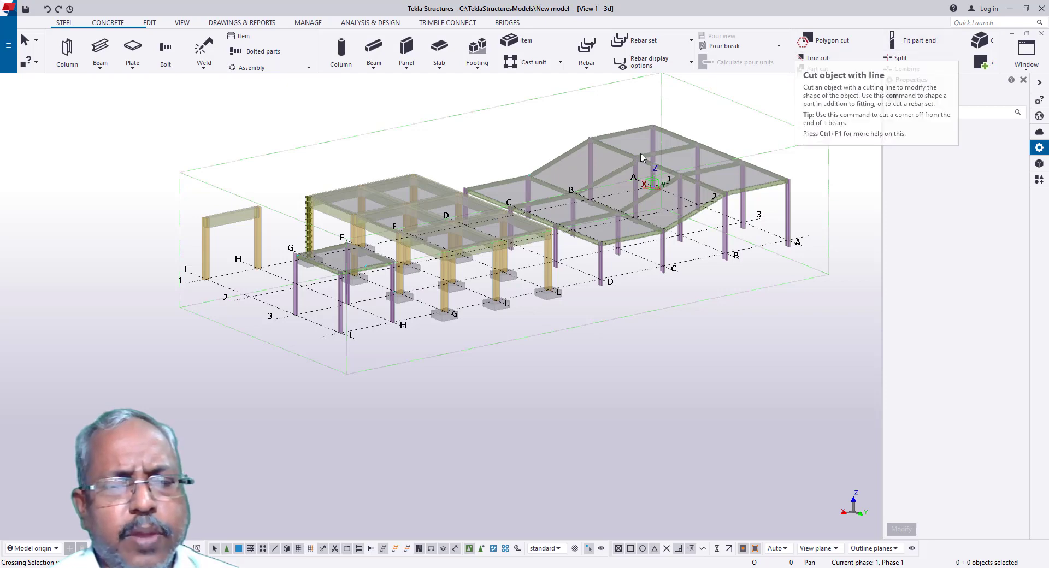
Step: Inspect the beam-to-column joints of the concrete frame and the steel frame up close, and minimize the program window
scroll(403, 251, up, 4)
scroll(402, 251, up, 8)
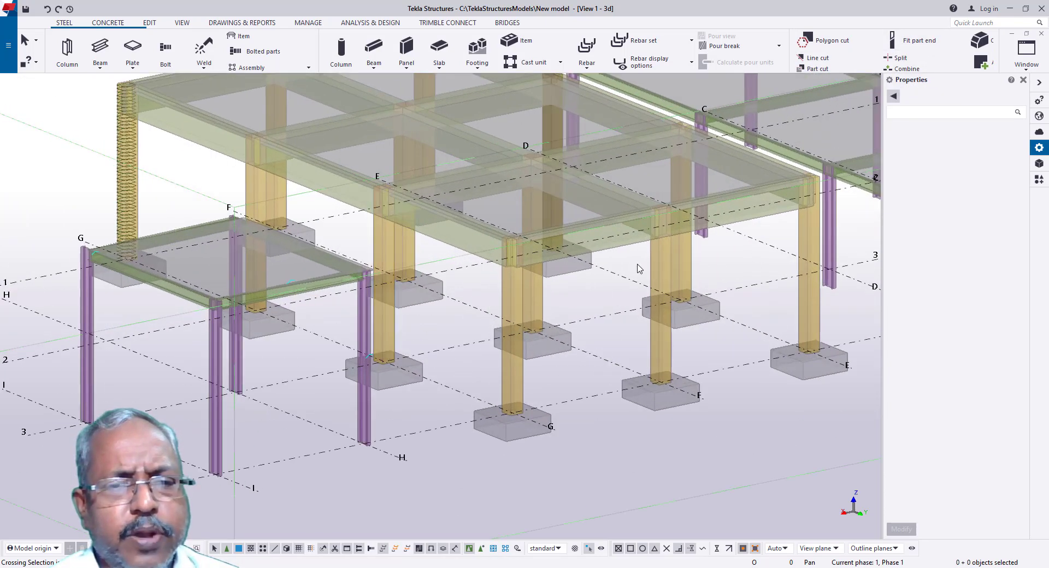
scroll(501, 234, up, 4)
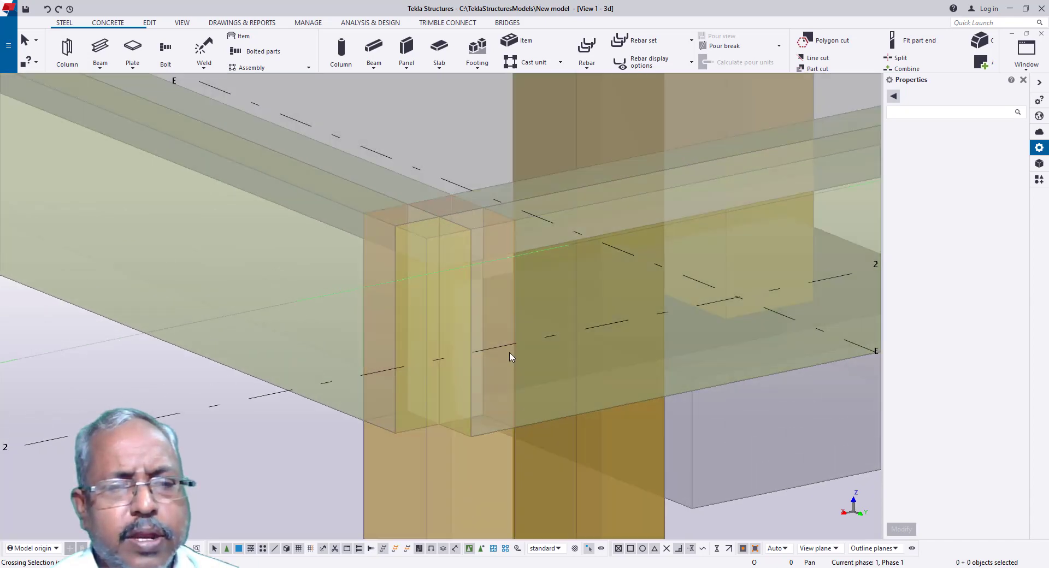
scroll(513, 263, down, 10)
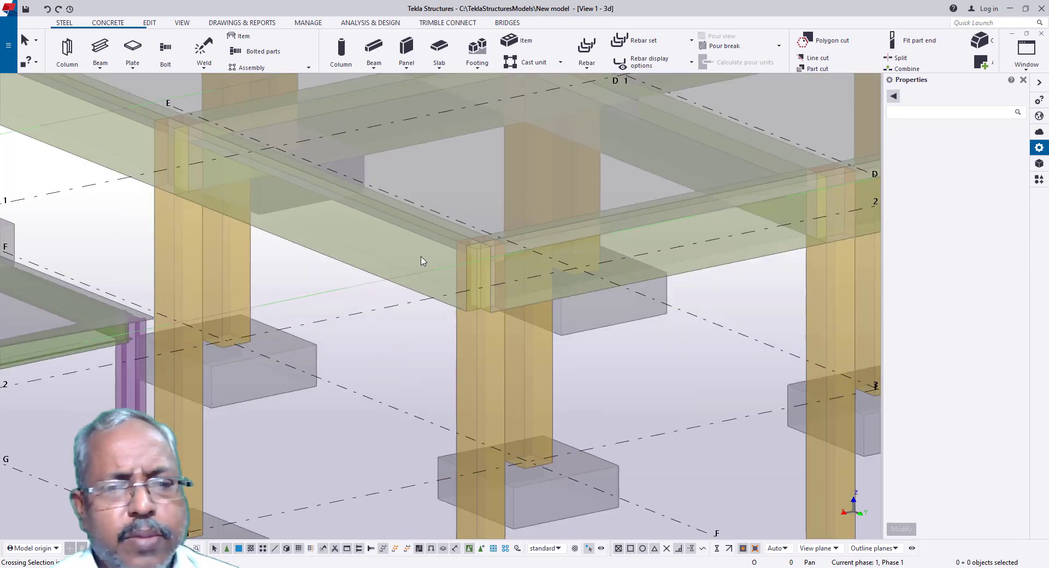
scroll(710, 245, up, 10)
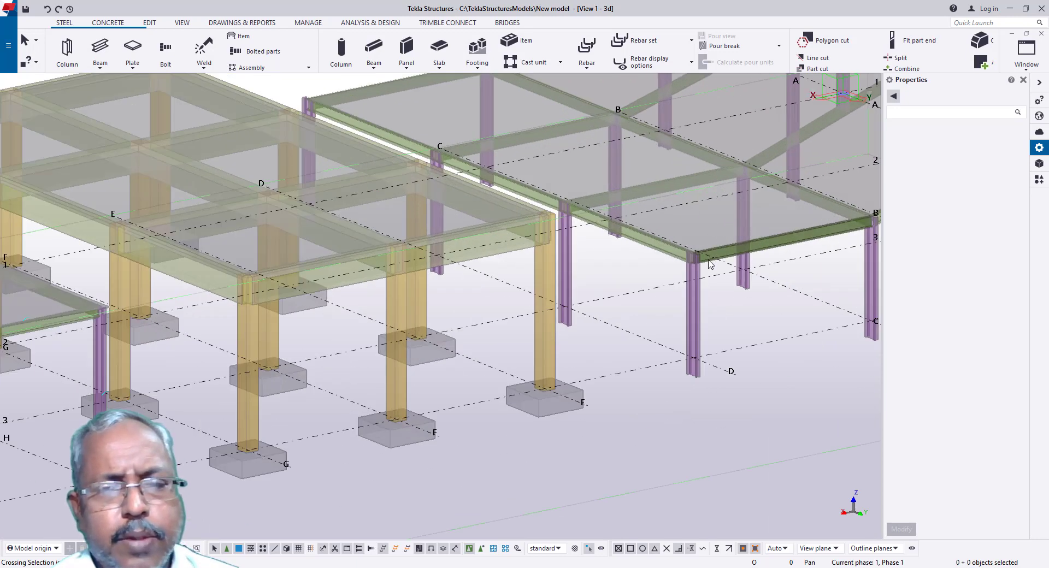
scroll(713, 247, up, 2)
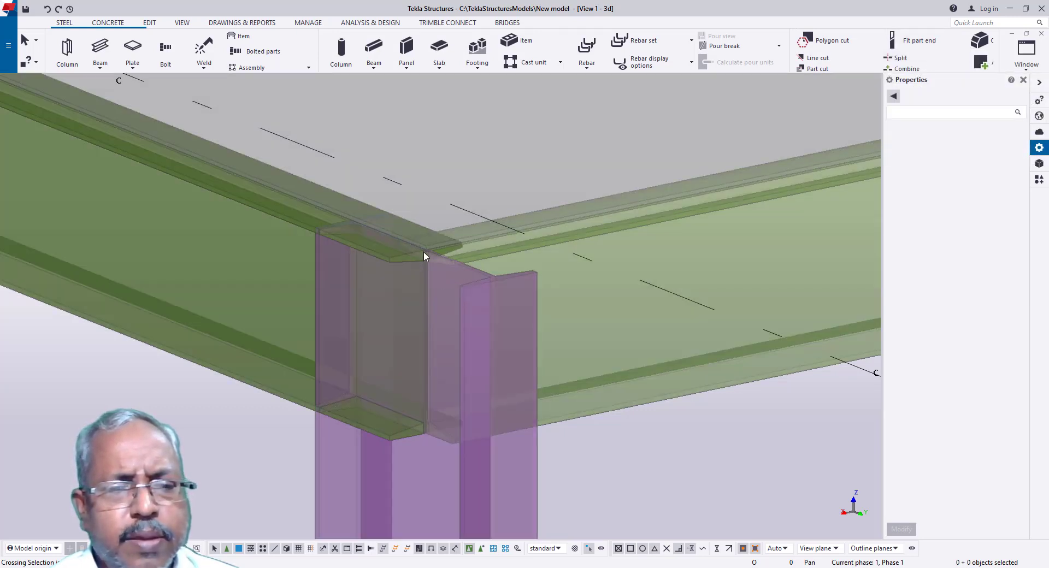
click(1009, 9)
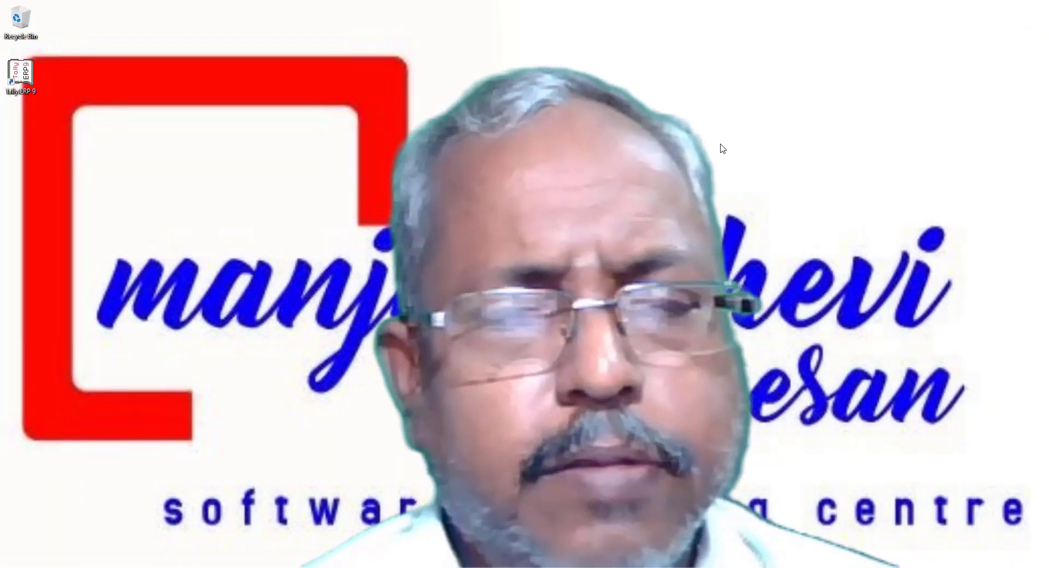